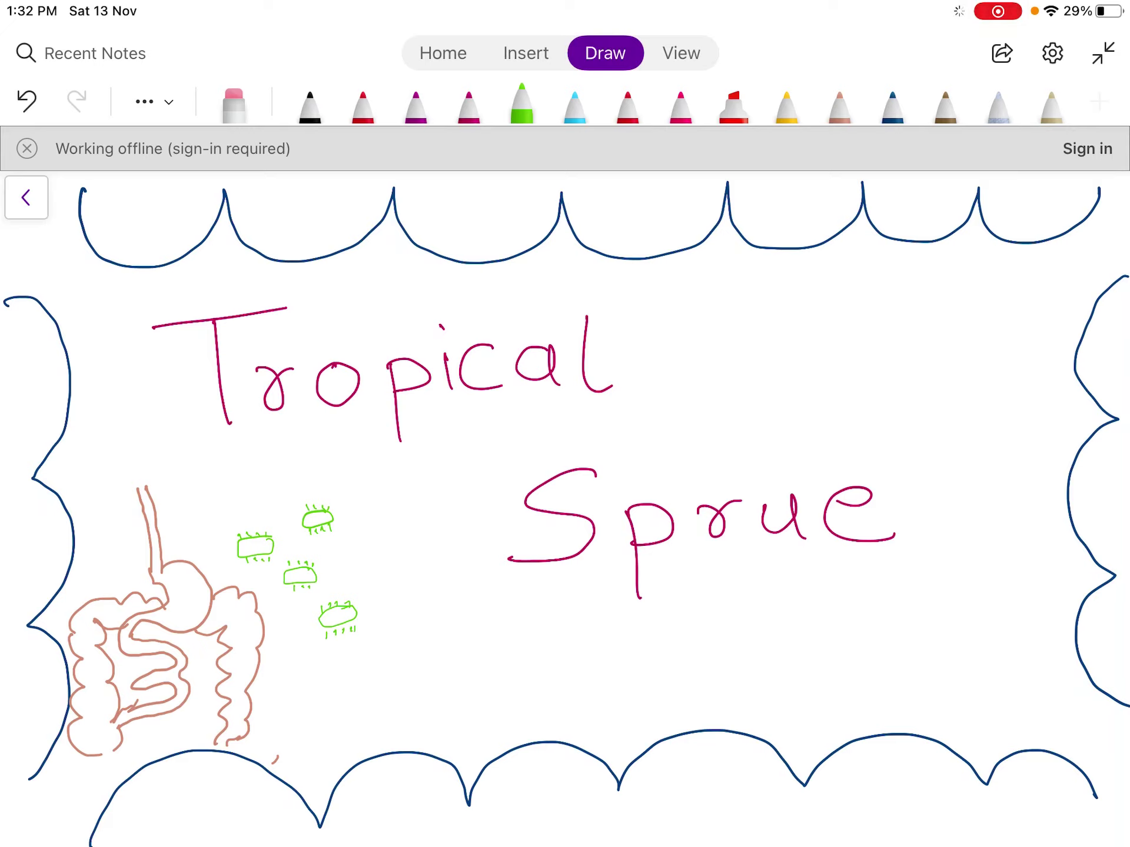
Step: Scroll down and add a green tick after 'malabsorption'
scroll(565, 508, down, 1)
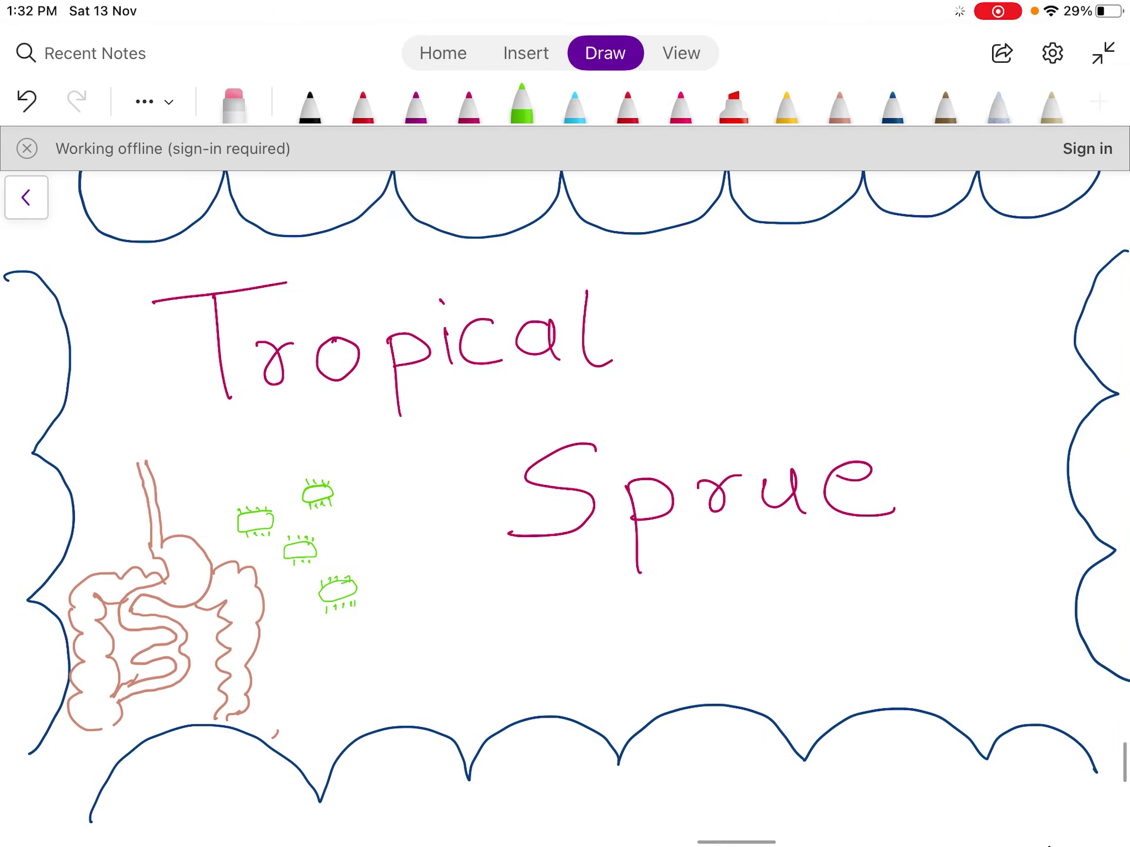
scroll(565, 508, down, 5)
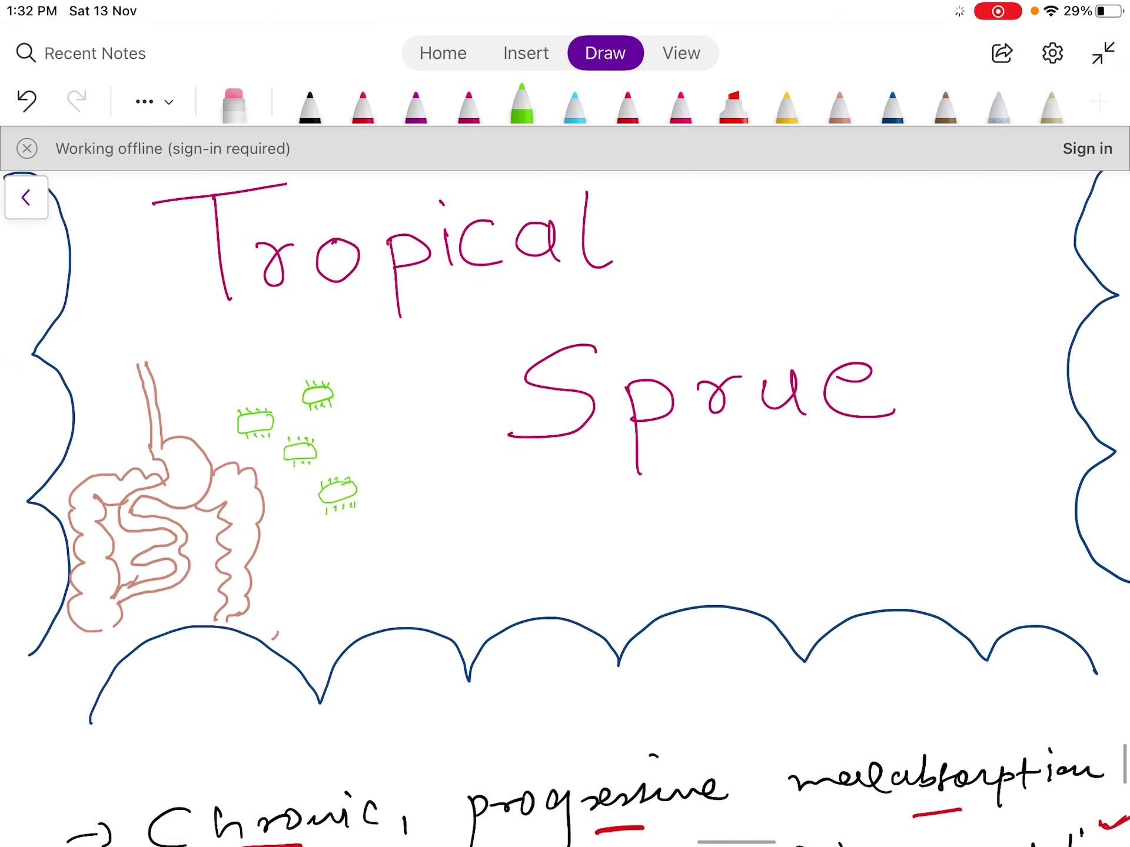
scroll(565, 508, down, 7)
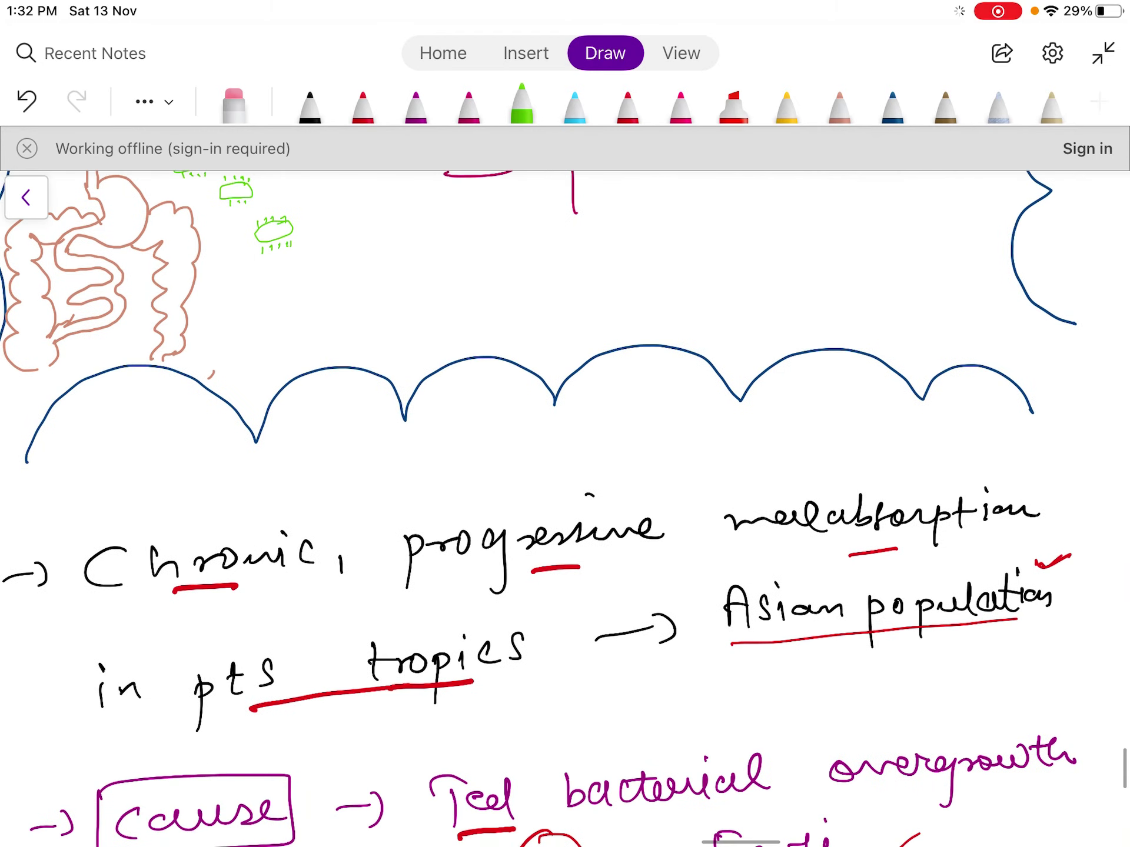
scroll(565, 508, down, 1)
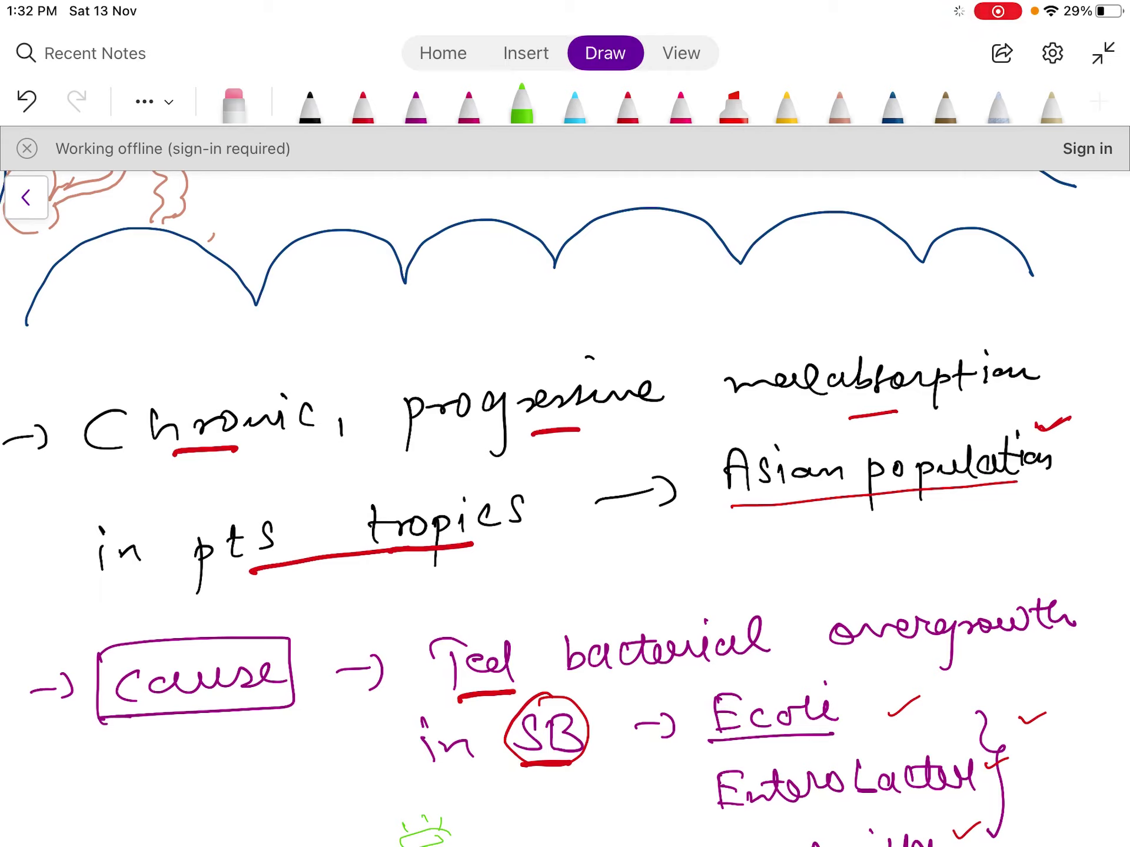
drag(1038, 432, 1067, 419)
Step: Switch to the red pen and scroll further down the page
click(363, 103)
scroll(565, 506, down, 3)
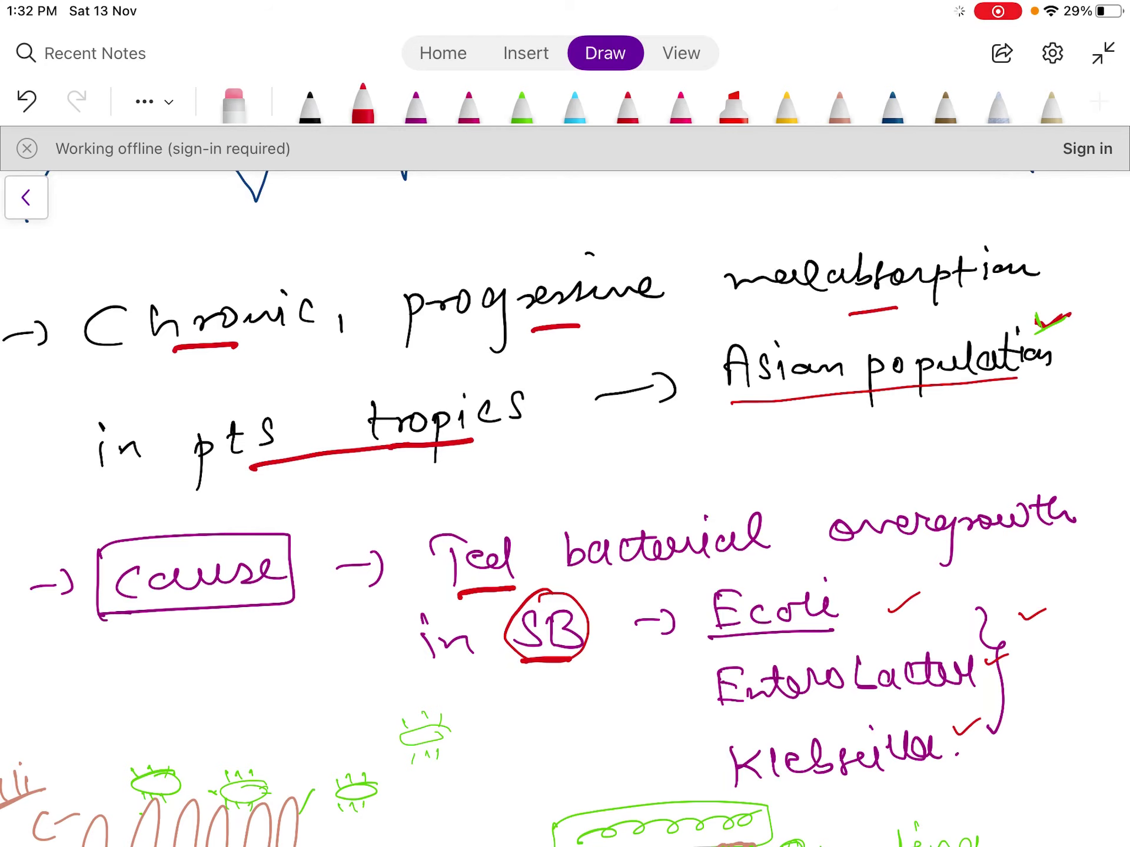
scroll(565, 506, down, 5)
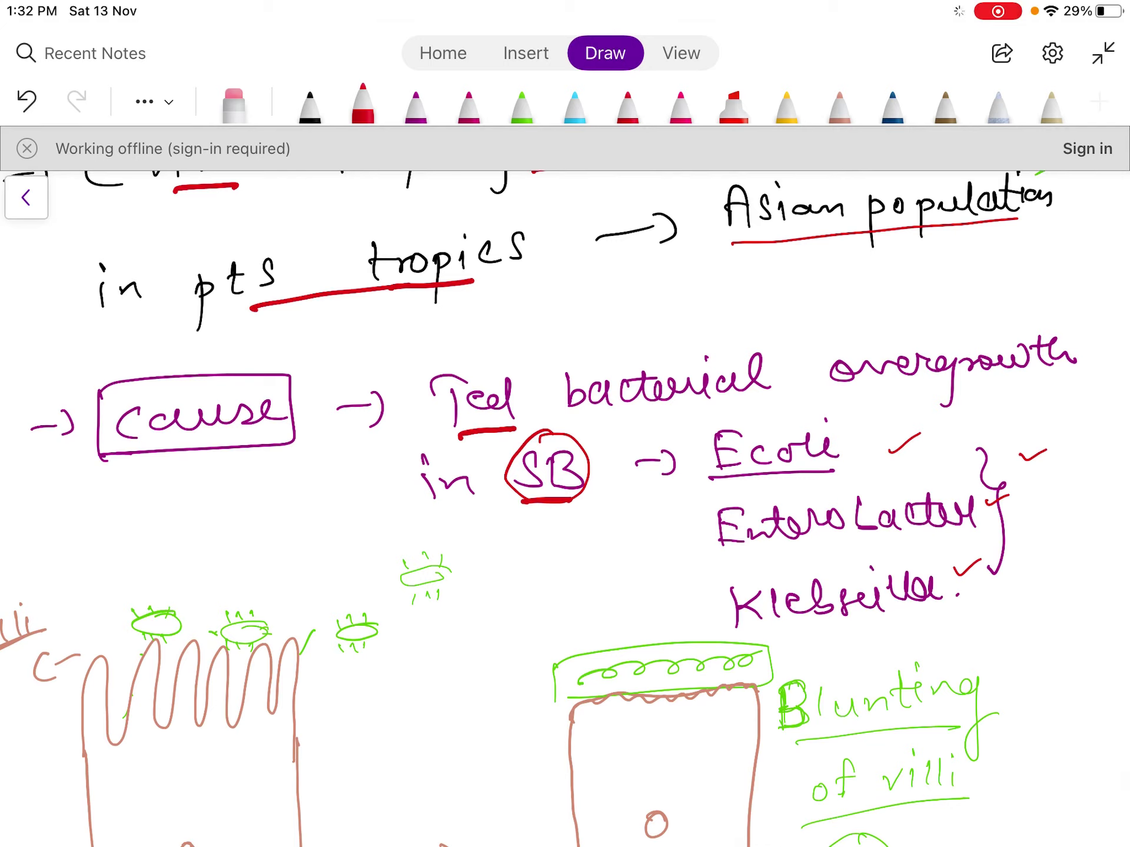
Step: Thicken the red tick beside E coli and add a bold red tick to the normal villi drawing
drag(885, 444, 918, 434)
scroll(565, 508, down, 2)
scroll(565, 508, down, 4)
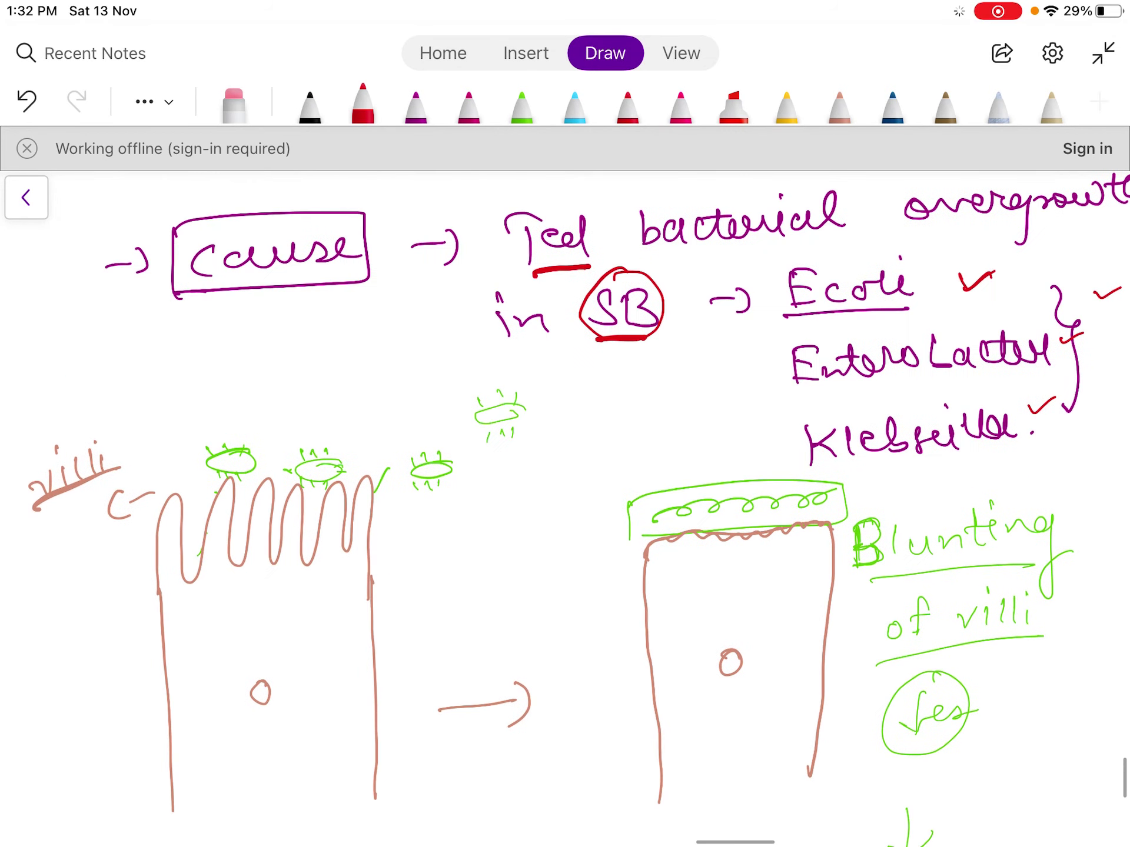
scroll(565, 508, left, 2)
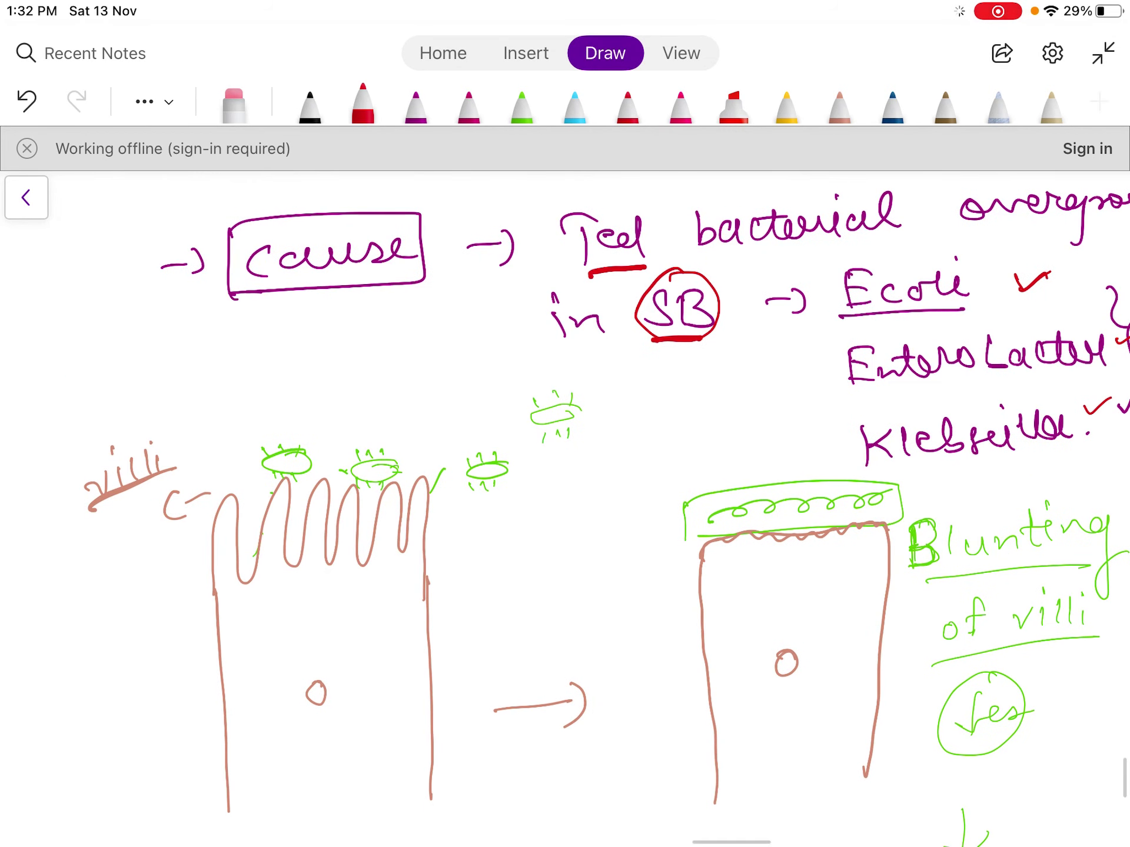
drag(165, 701, 210, 681)
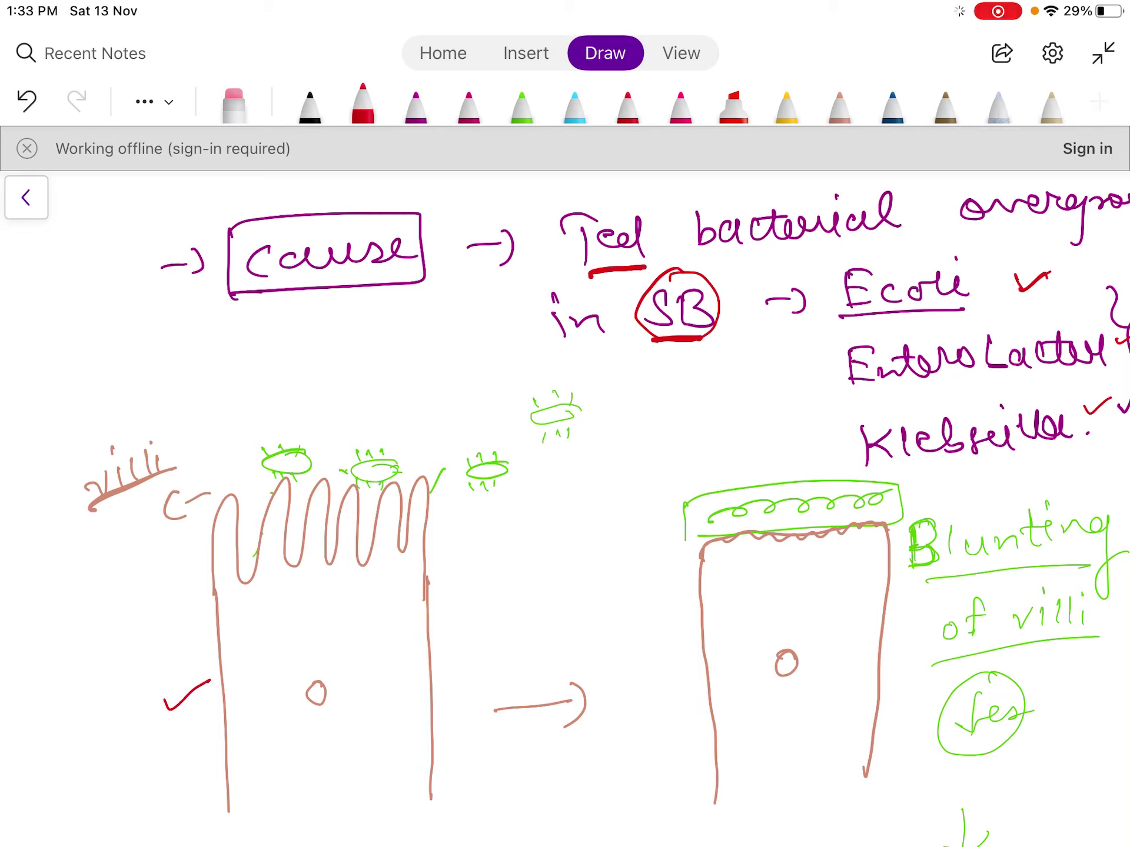
mouse_move(159, 685)
mouse_down()
mouse_move(169, 708)
mouse_move(211, 682)
mouse_up()
Step: Trace the first villus in red, point an arrow at it, and box the villi label
mouse_move(215, 590)
mouse_down()
mouse_move(229, 501)
mouse_move(248, 569)
mouse_up()
mouse_move(143, 572)
mouse_down()
mouse_move(180, 555)
mouse_move(187, 567)
mouse_up()
mouse_move(65, 517)
mouse_down()
mouse_move(47, 467)
mouse_move(159, 416)
mouse_move(63, 516)
mouse_up()
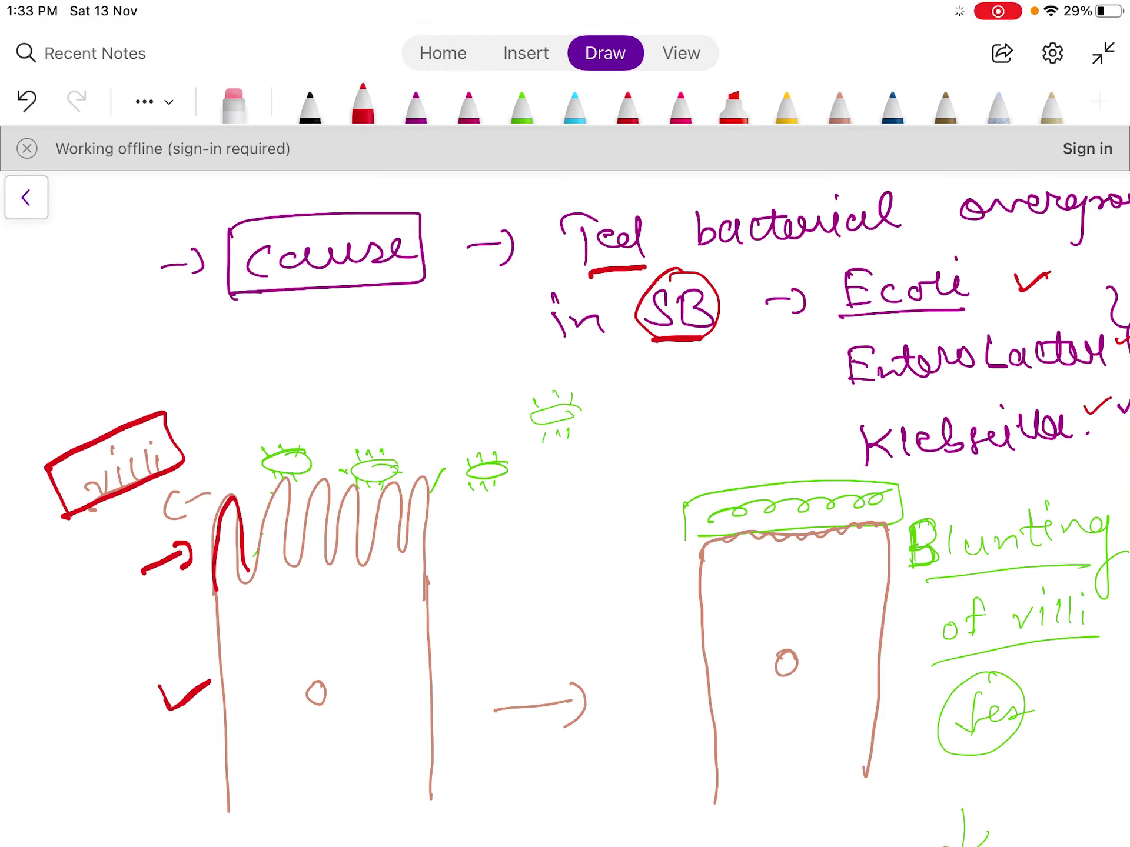
Step: Tick three bacteria above the villi and add a red hooked arrow with a circled note
scroll(586, 508, down, 1)
drag(416, 417, 449, 402)
drag(472, 477, 491, 473)
drag(330, 419, 352, 407)
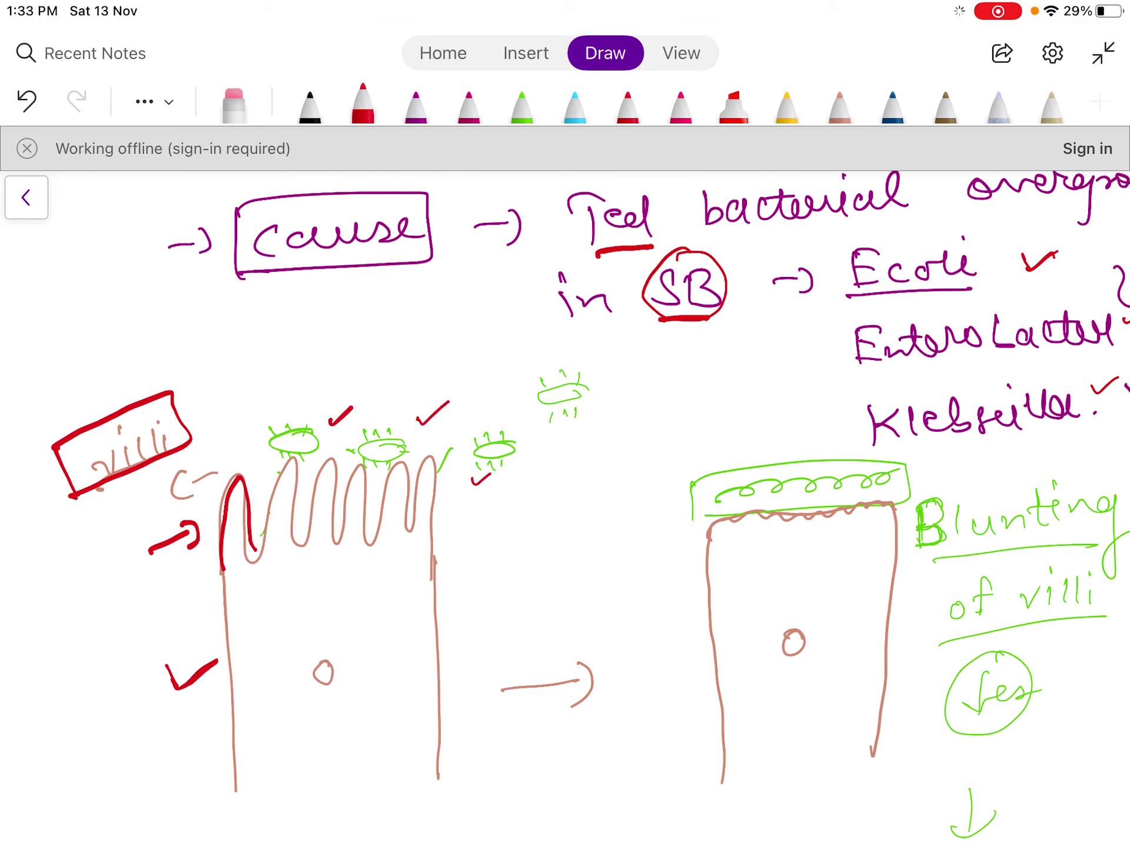
drag(481, 508, 505, 523)
mouse_move(540, 489)
mouse_down()
mouse_move(528, 507)
mouse_move(550, 521)
mouse_move(520, 489)
mouse_up()
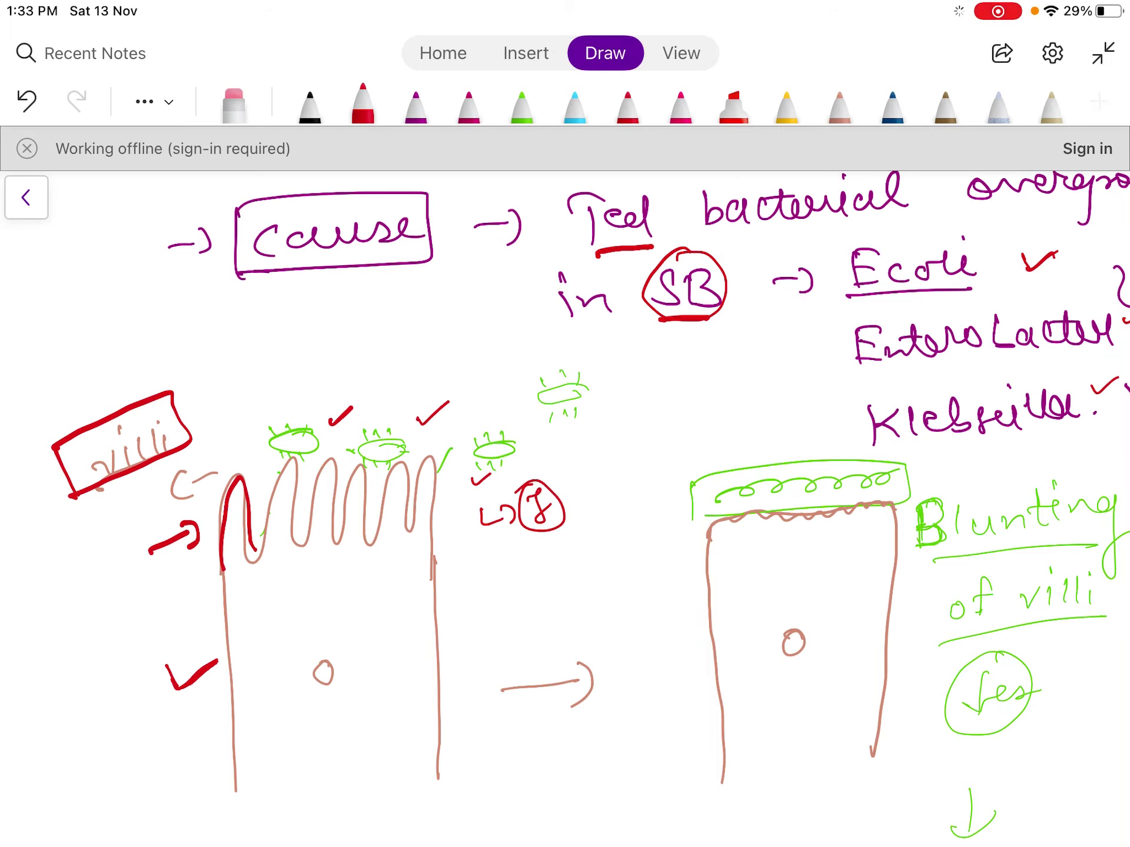
Step: Underline 'Blunting of villi' in red
scroll(565, 506, right, 2)
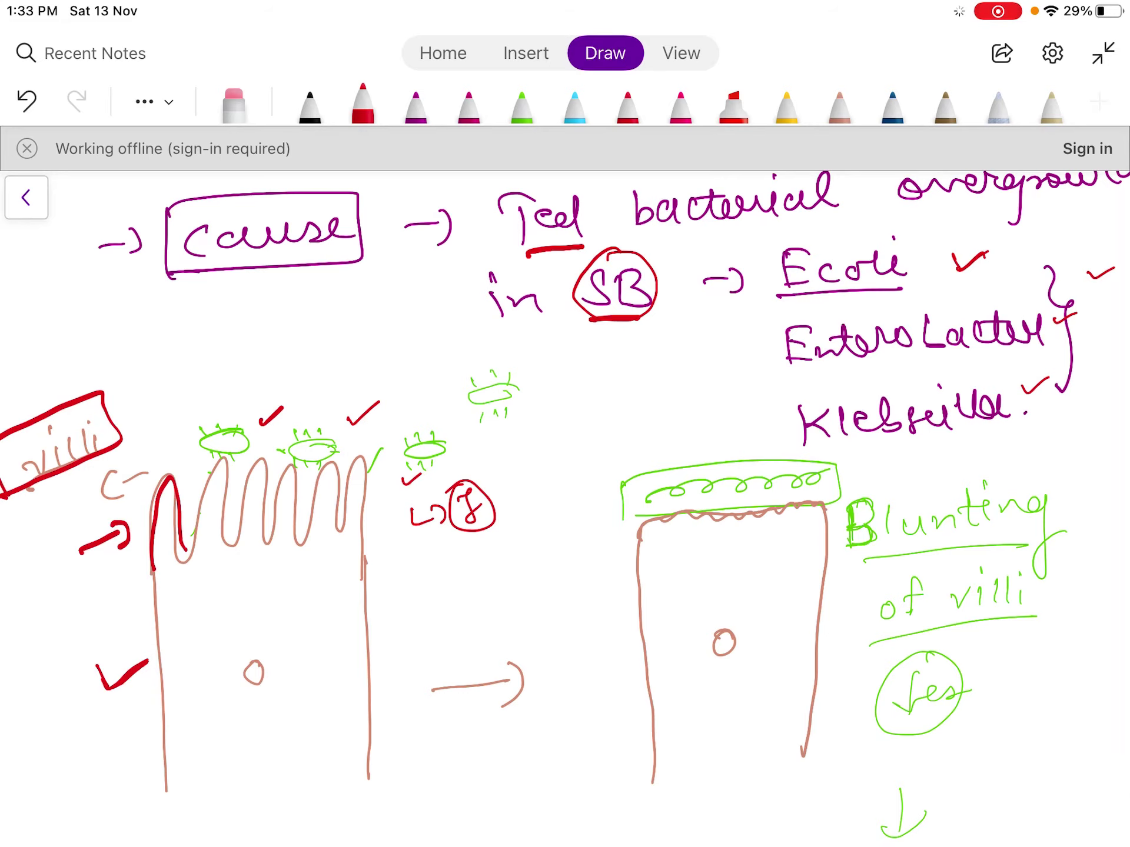
drag(881, 562, 1011, 547)
drag(899, 637, 1009, 615)
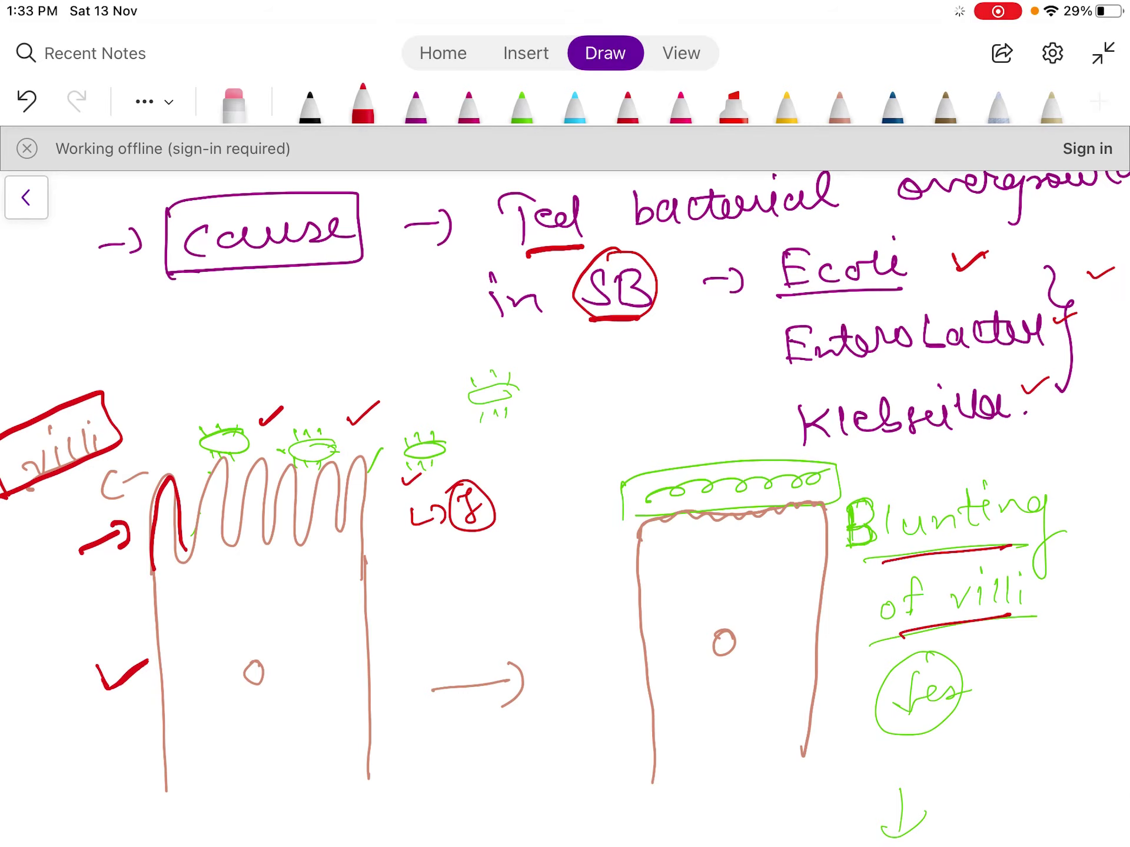
Step: Write '↓ed absorption' in red beside 'Blunting of villi'
scroll(565, 506, right, 4)
mouse_move(964, 471)
mouse_down()
mouse_move(952, 505)
mouse_move(1020, 504)
mouse_up()
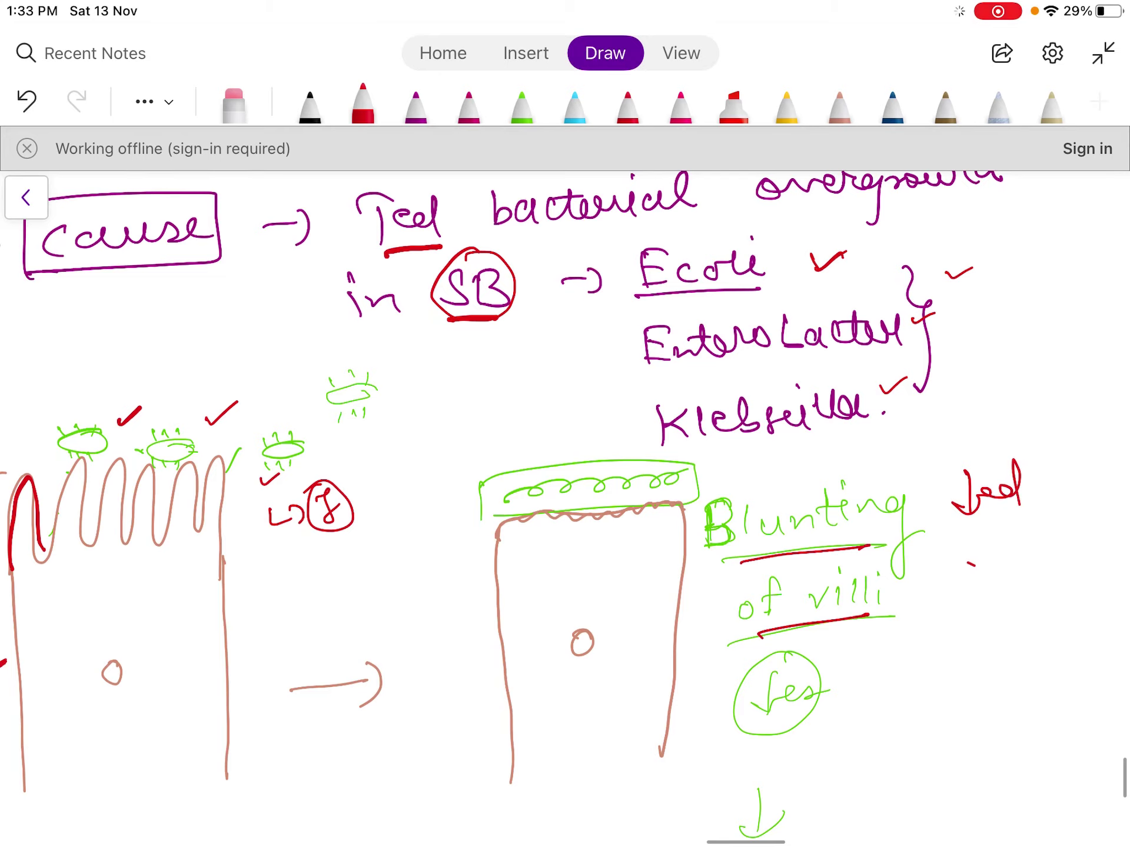
mouse_move(978, 559)
mouse_down()
mouse_move(997, 544)
mouse_move(1000, 574)
mouse_up()
mouse_move(1014, 542)
mouse_down()
mouse_move(1026, 572)
mouse_move(1059, 563)
mouse_up()
mouse_move(1066, 550)
mouse_down()
mouse_move(1067, 589)
mouse_move(1083, 568)
mouse_up()
mouse_move(1071, 548)
mouse_down()
mouse_move(1092, 544)
mouse_move(1093, 565)
mouse_move(1103, 551)
mouse_up()
drag(1109, 555, 1121, 562)
click(1089, 524)
scroll(565, 506, down, 5)
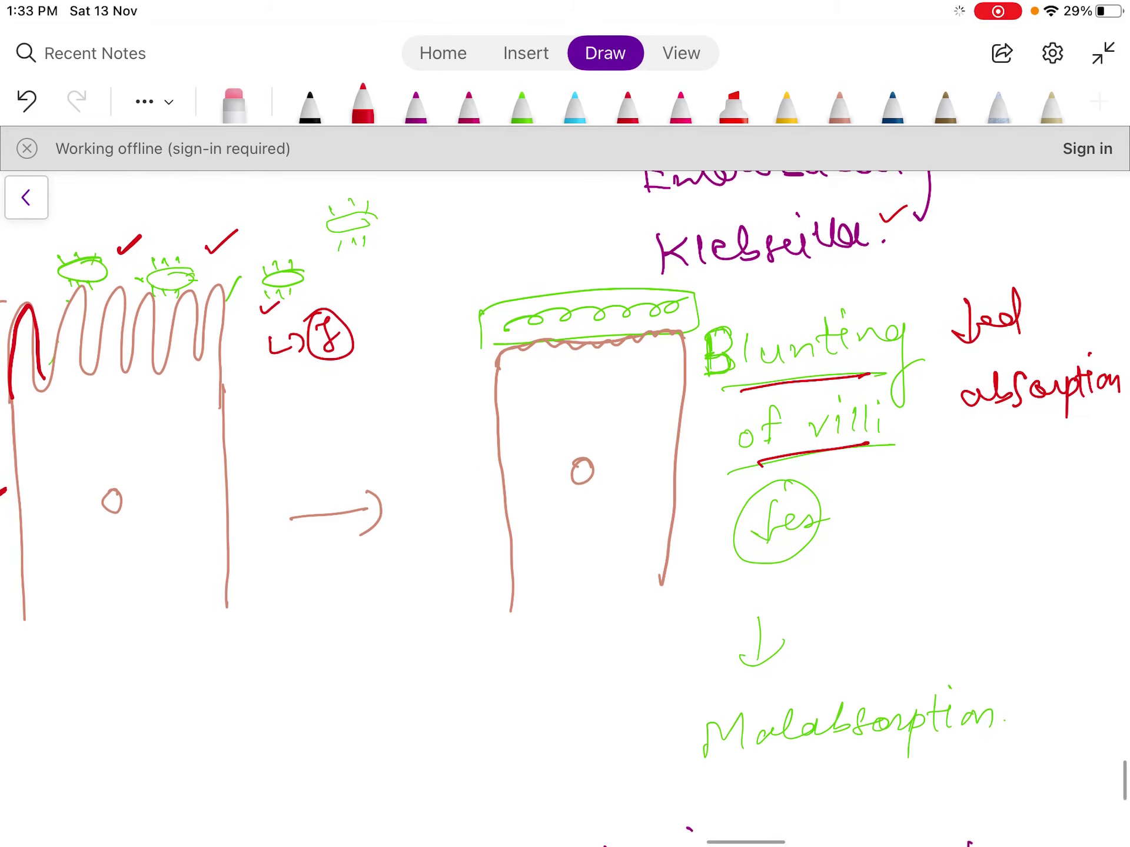
Step: Box 'Malabsorption' in red with a small tick at the box corner
mouse_move(679, 656)
mouse_down()
mouse_move(807, 555)
mouse_move(1012, 621)
mouse_move(685, 646)
mouse_up()
drag(1011, 537, 1047, 535)
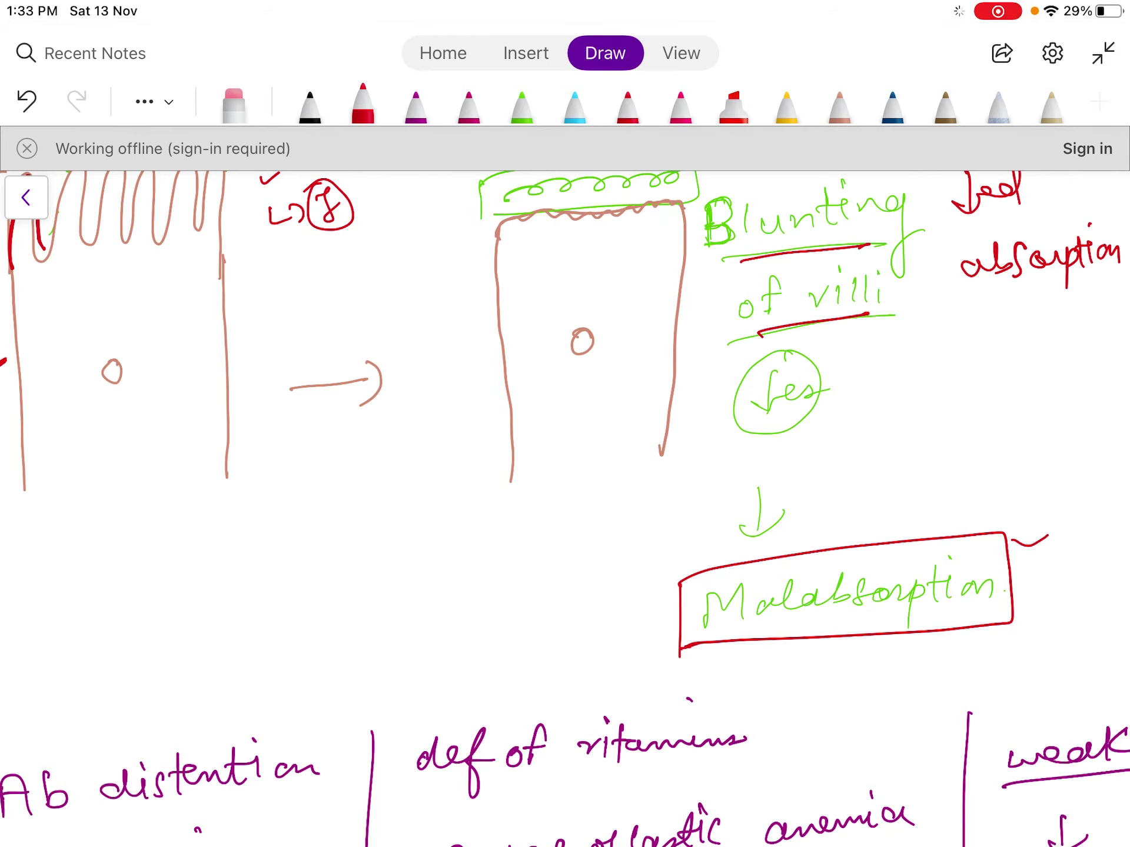
scroll(565, 506, down, 6)
scroll(565, 506, left, 2)
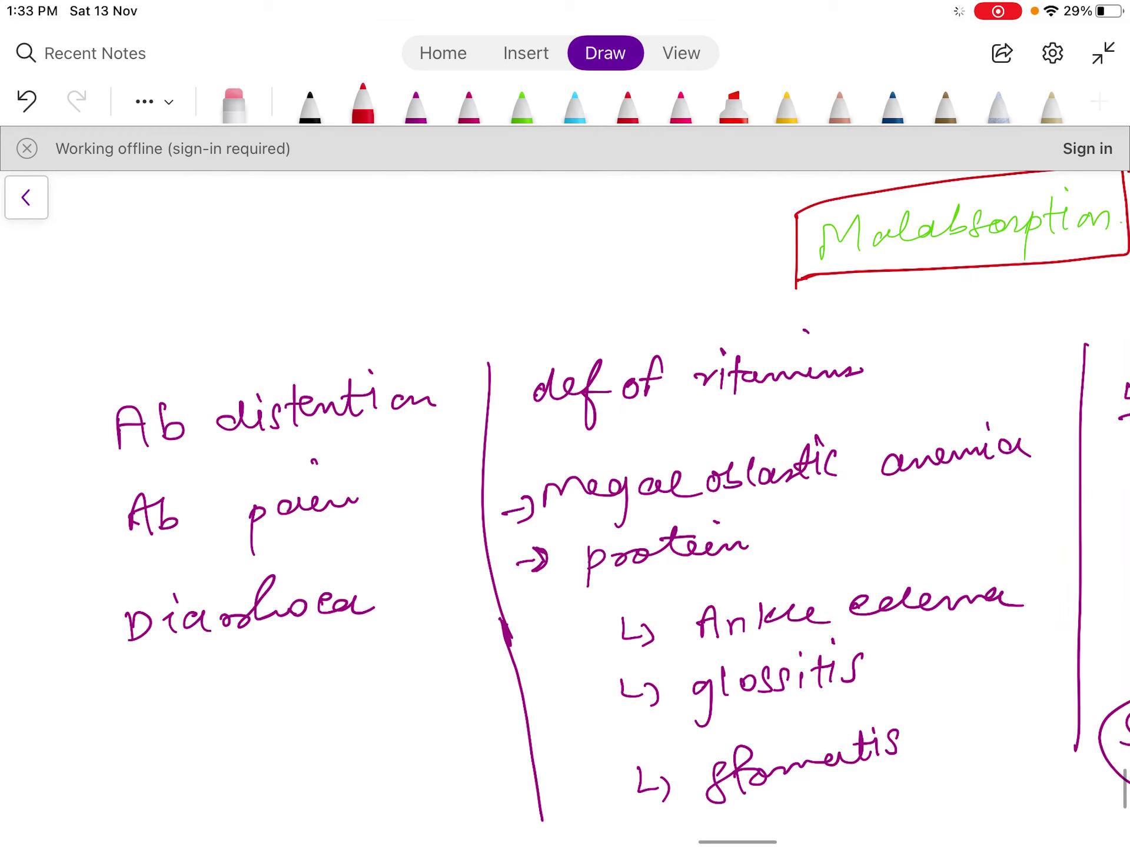
scroll(565, 506, down, 1)
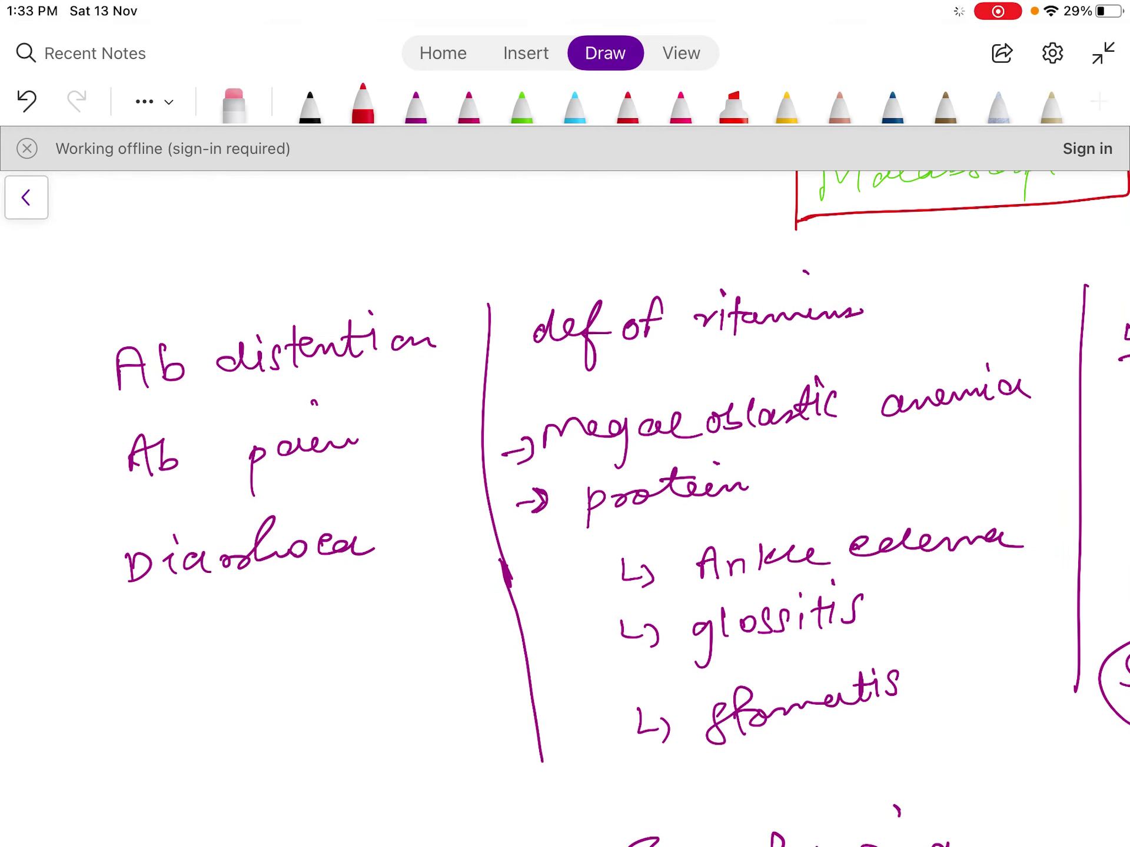
Step: Tick Ab distention, Ab pain, Diarrhoea and deficiency of vitamins in red
drag(387, 369, 411, 362)
drag(376, 462, 401, 453)
drag(381, 546, 412, 537)
scroll(622, 508, up, 1)
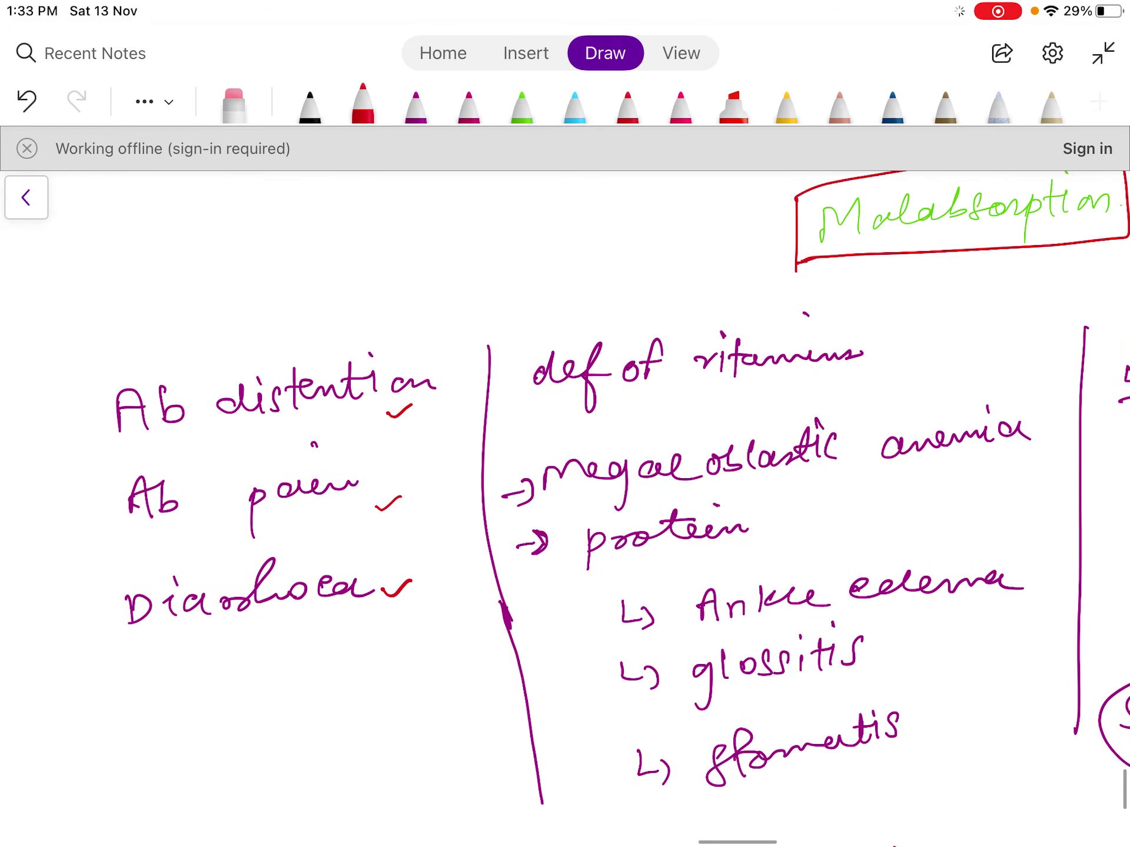
drag(889, 343, 928, 331)
Step: Underline 'anemia' and 'protein' in red
scroll(622, 509, down, 1)
drag(893, 424, 987, 410)
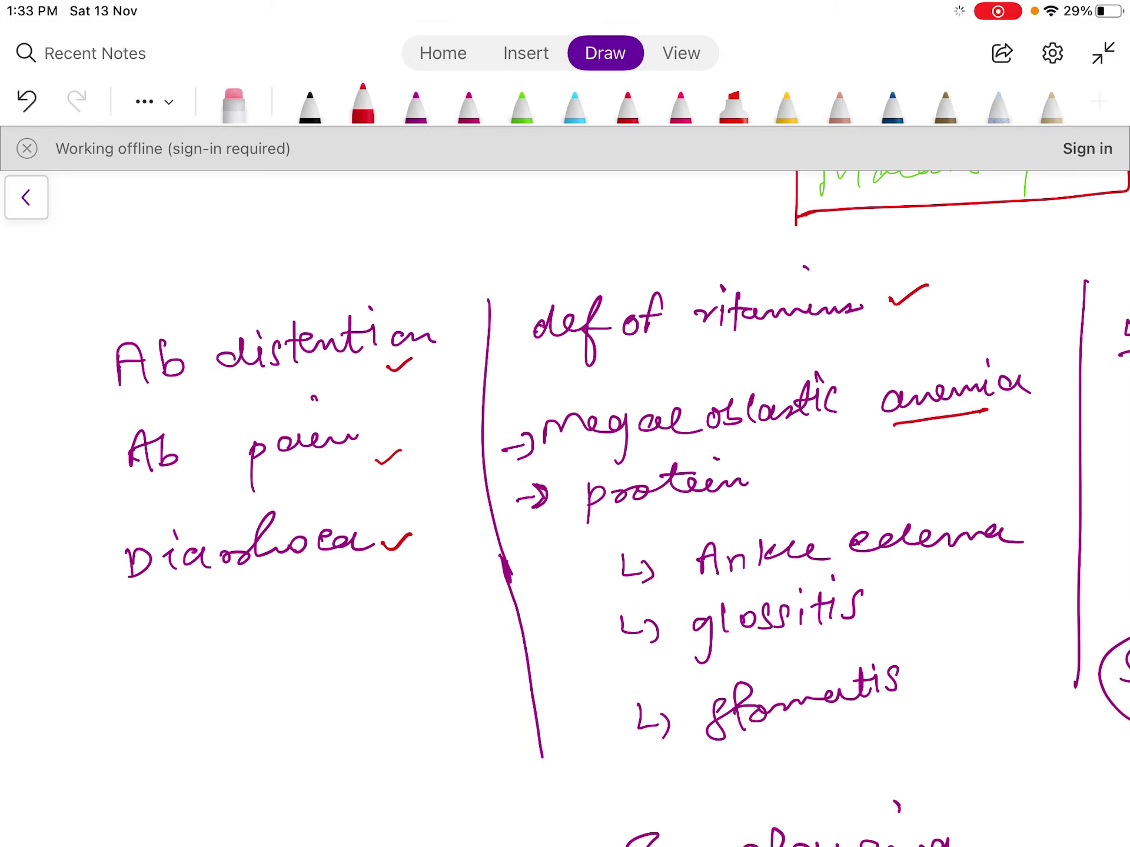
drag(614, 517, 719, 497)
mouse_move(784, 447)
mouse_down()
mouse_move(771, 474)
mouse_move(853, 463)
mouse_up()
Step: Tick Ankle edema, glossitis, stomatitis, weak and fatigue in red
scroll(622, 508, down, 1)
scroll(622, 509, down, 1)
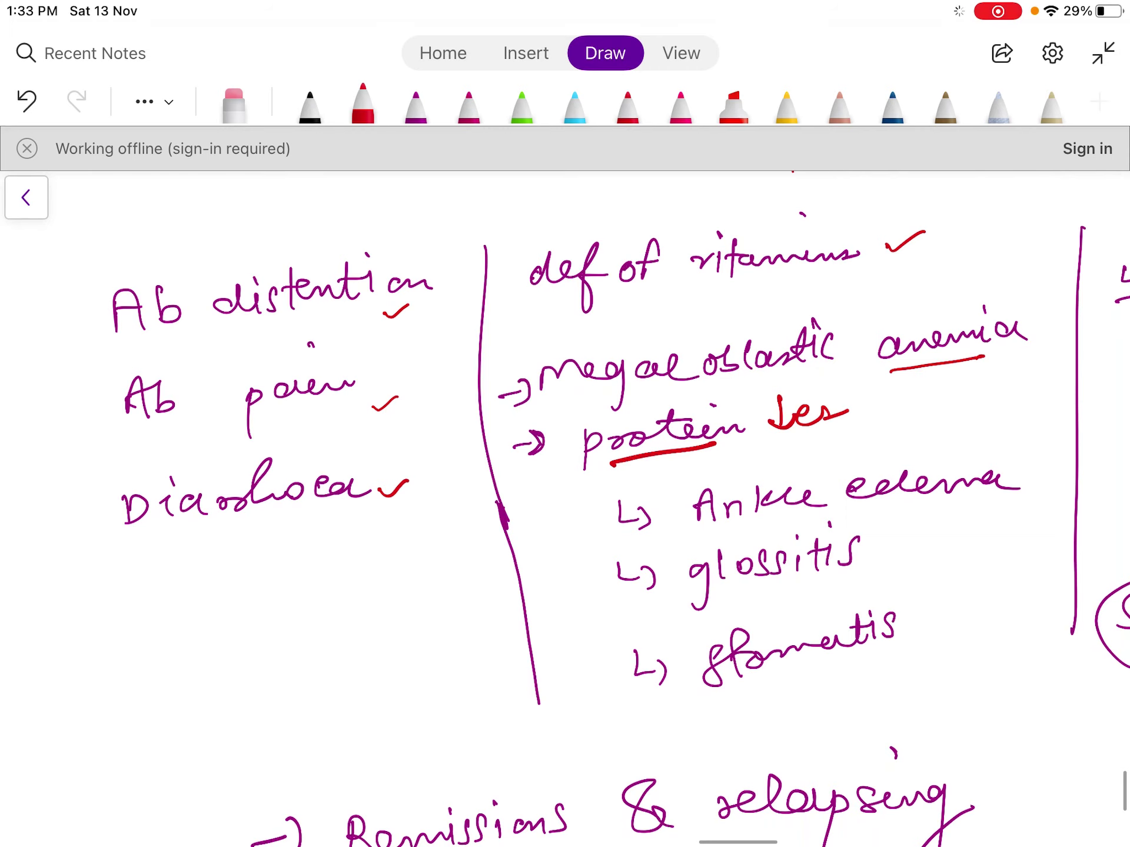
drag(981, 443, 1011, 436)
mouse_move(920, 547)
mouse_down()
mouse_move(922, 556)
mouse_move(946, 540)
mouse_up()
drag(924, 615, 961, 599)
scroll(565, 471, right, 5)
drag(955, 266, 992, 257)
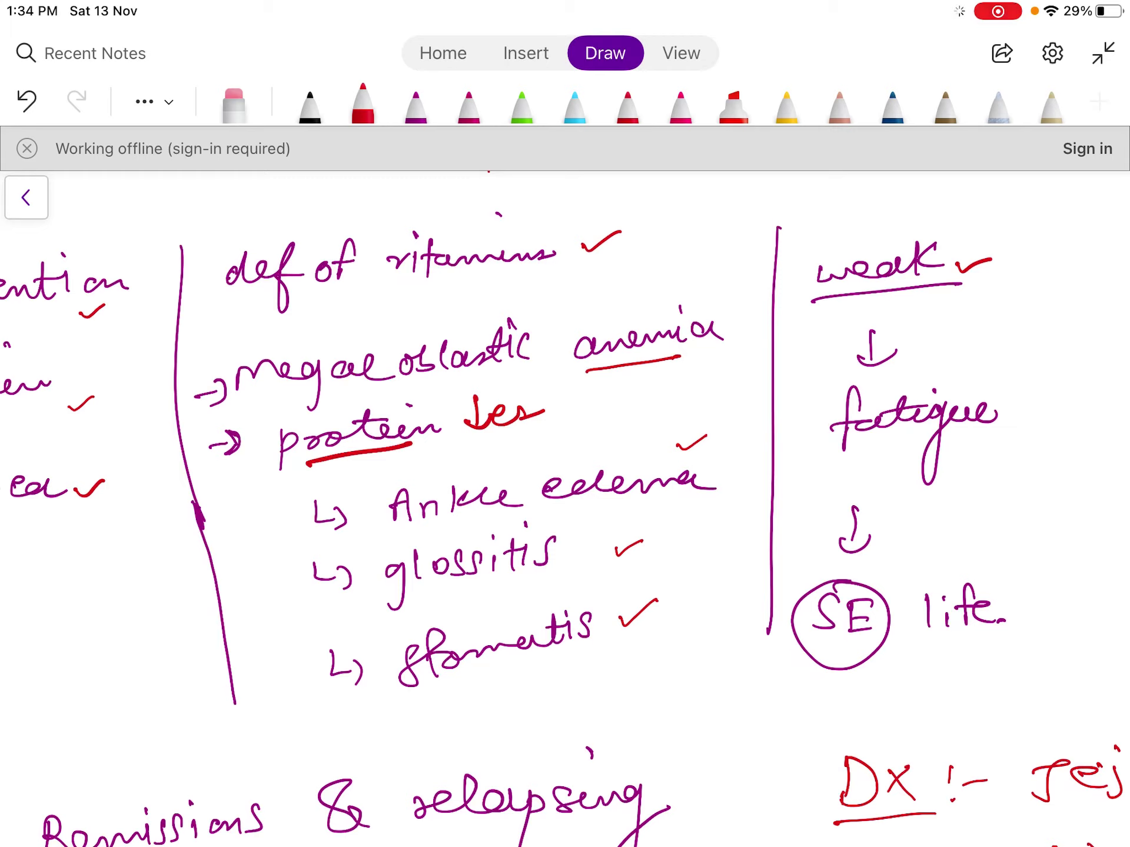
drag(1006, 400, 1036, 391)
Step: Circle 'SE' in red
mouse_move(827, 583)
mouse_down()
mouse_move(795, 618)
mouse_move(882, 600)
mouse_move(835, 584)
mouse_up()
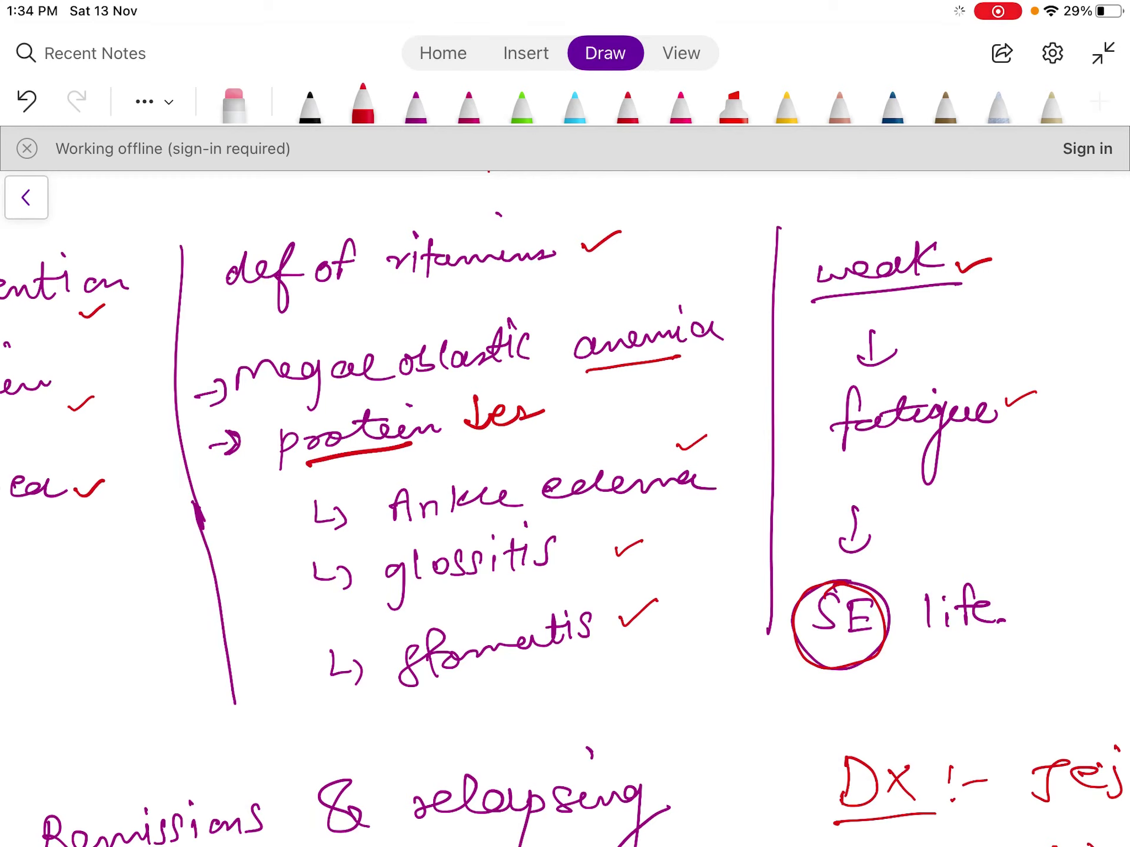
scroll(565, 530, left, 2)
scroll(565, 530, left, 5)
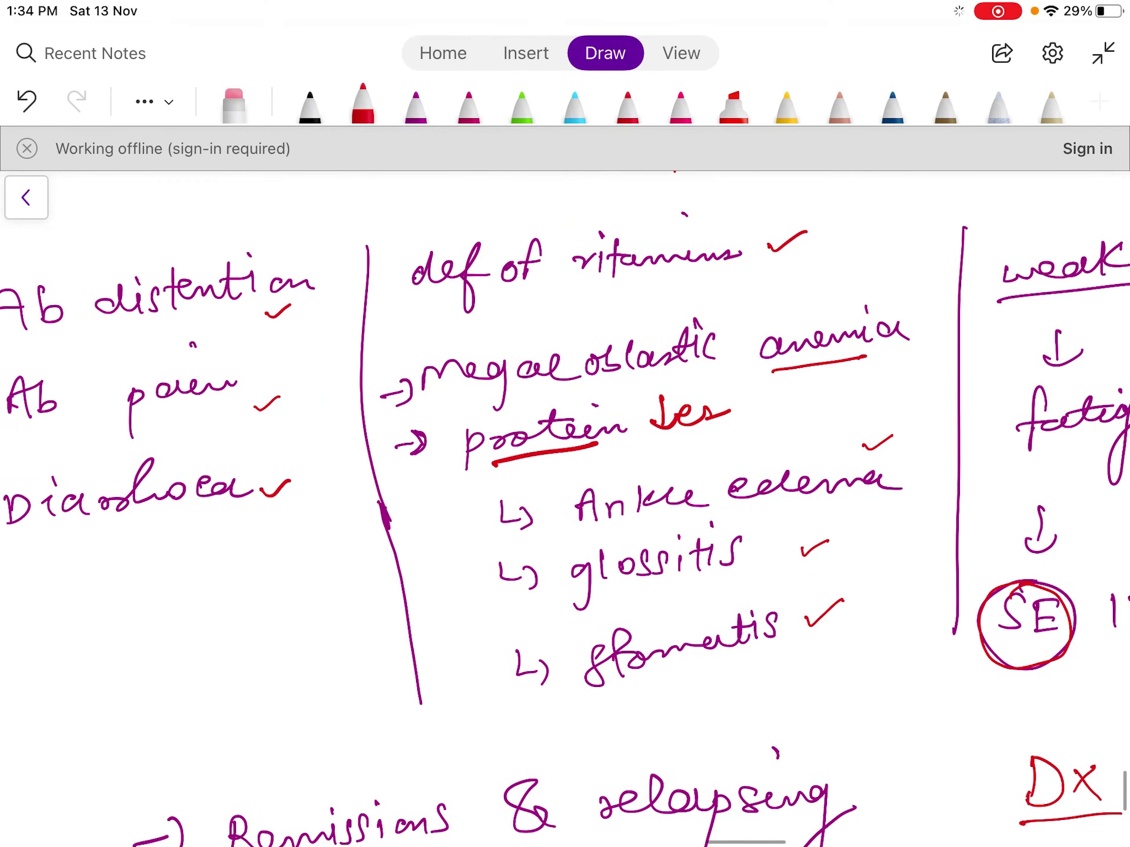
scroll(565, 506, down, 4)
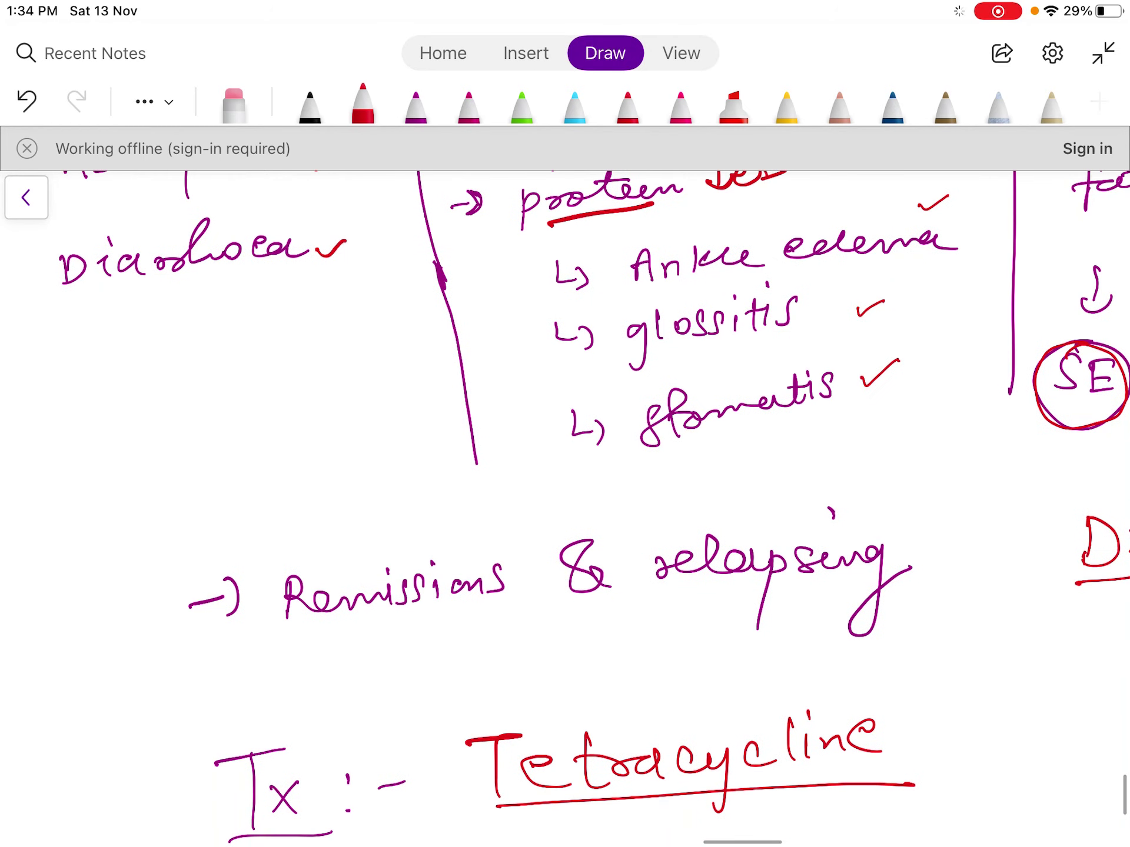
Step: Write 'Severe' below the Malabsorption box and tick Remissions and relapsing in red
scroll(565, 506, up, 5)
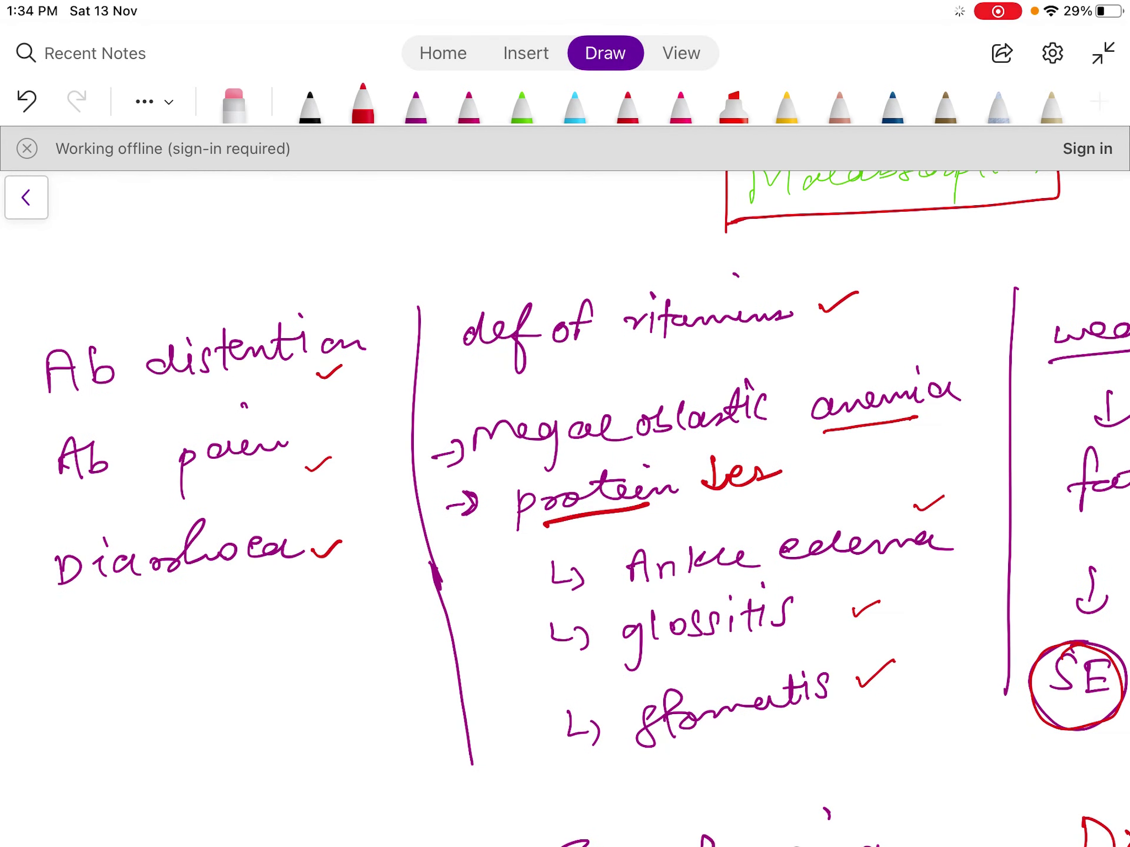
scroll(565, 506, up, 3)
mouse_move(863, 392)
mouse_down()
mouse_move(854, 421)
mouse_move(977, 397)
mouse_move(832, 452)
mouse_move(983, 433)
mouse_up()
scroll(565, 506, down, 10)
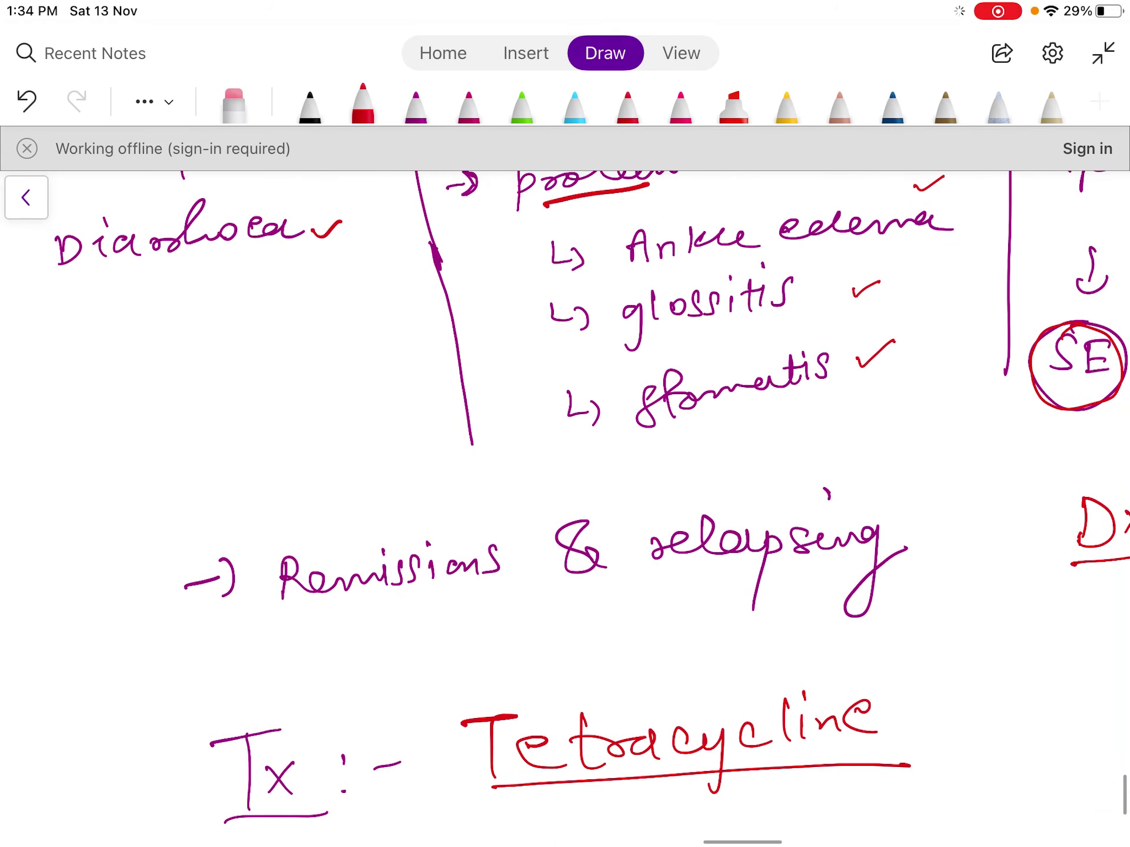
drag(429, 594, 476, 584)
drag(715, 585, 750, 578)
Step: Write 'DIAbd' in the left margin and box it in red
scroll(564, 506, right, 2)
scroll(565, 506, left, 8)
scroll(565, 506, left, 8)
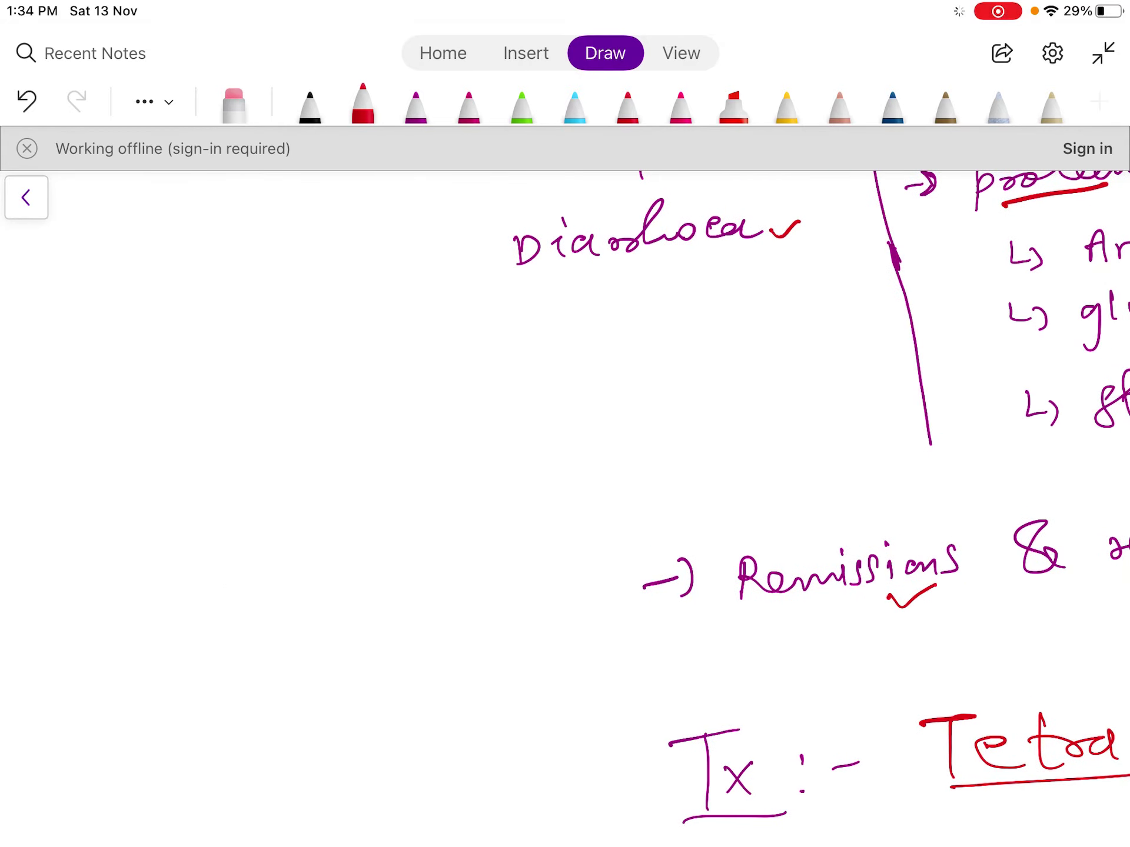
drag(63, 642, 73, 674)
mouse_move(65, 642)
mouse_down()
mouse_move(88, 647)
mouse_move(74, 672)
mouse_up()
mouse_move(108, 631)
mouse_down()
mouse_move(118, 660)
mouse_move(151, 633)
mouse_move(135, 633)
mouse_up()
mouse_move(154, 606)
mouse_down()
mouse_move(177, 615)
mouse_move(209, 604)
mouse_up()
drag(53, 644, 59, 688)
click(126, 718)
mouse_move(134, 674)
mouse_down()
mouse_move(144, 709)
mouse_move(163, 695)
mouse_up()
Step: Draw a hooked arrow labelled 'tx' from DIAbd to a circled 2, with a down arrow below it
mouse_move(172, 660)
mouse_down()
mouse_move(170, 686)
mouse_move(187, 663)
mouse_up()
drag(186, 664, 203, 681)
drag(201, 661, 186, 683)
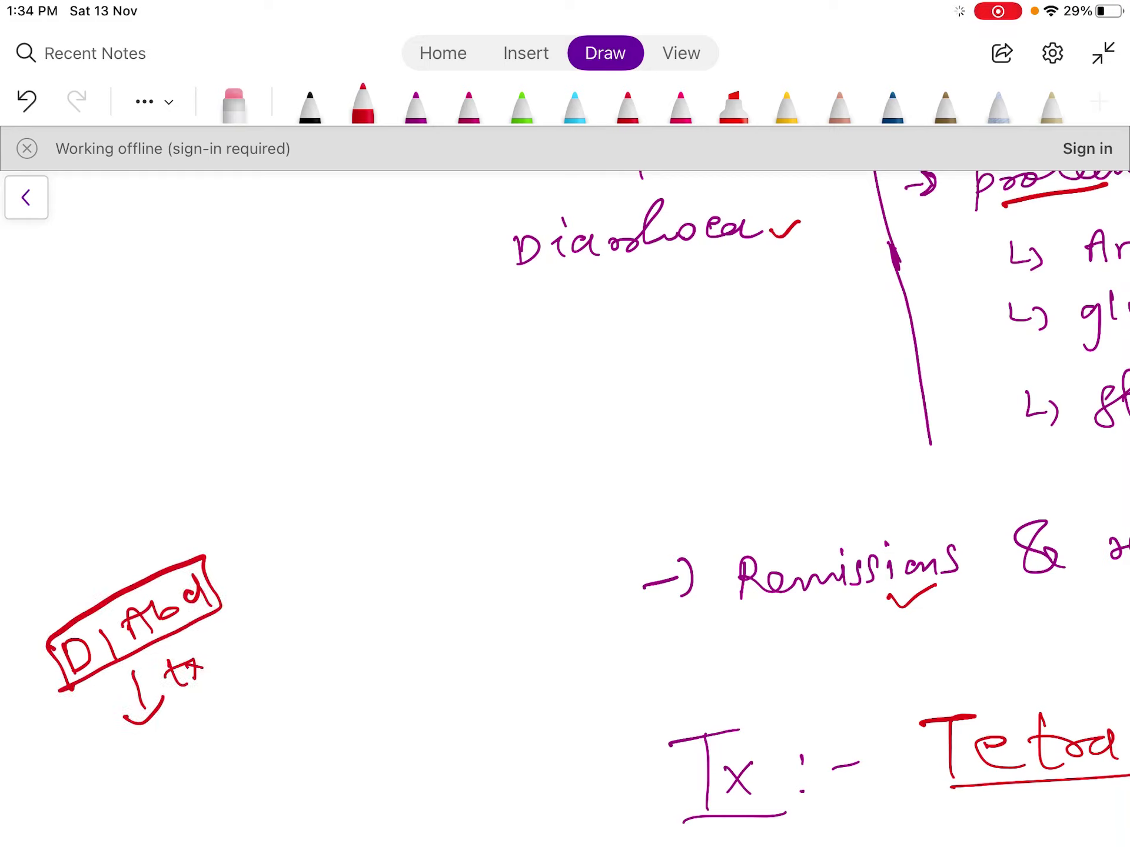
mouse_move(156, 776)
mouse_down()
mouse_move(177, 756)
mouse_move(177, 765)
mouse_up()
drag(170, 730, 166, 731)
scroll(565, 471, down, 3)
click(178, 663)
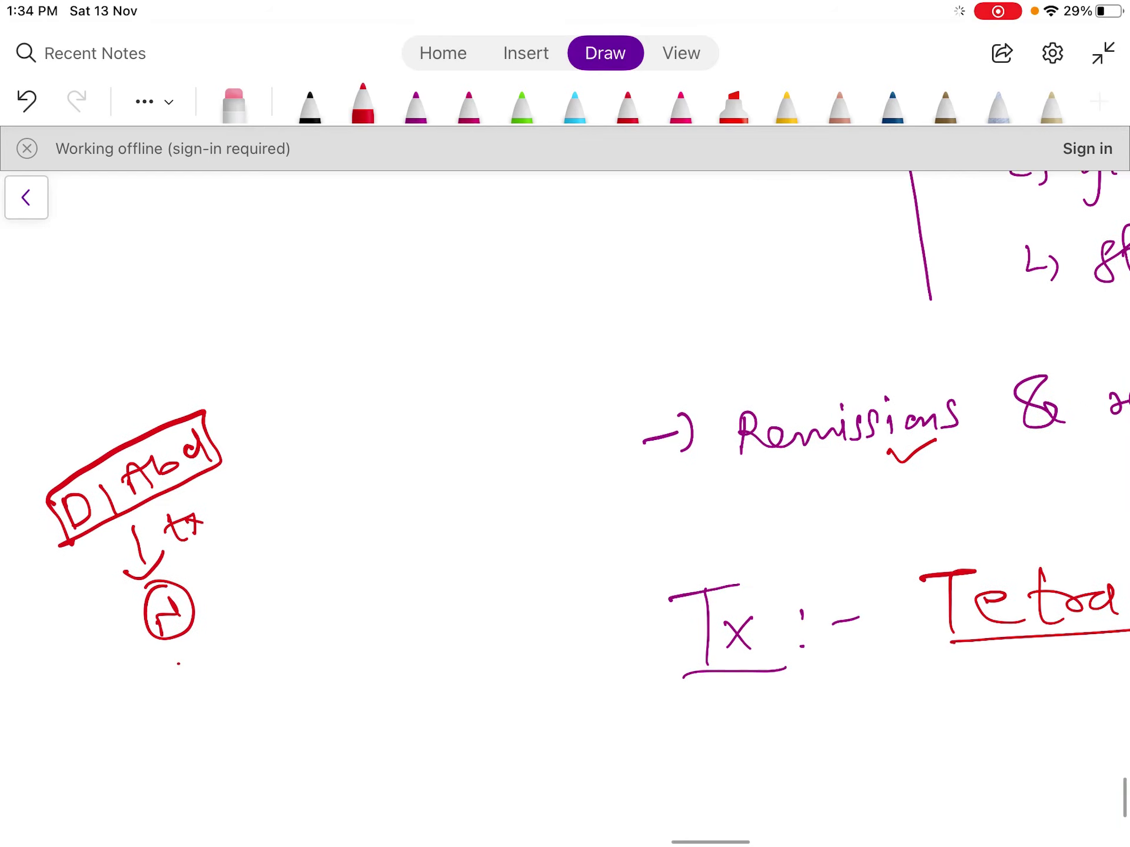
drag(179, 665, 215, 672)
Step: Write 'env issues' in the flowchart, box it, and add a down arrow beneath
mouse_move(141, 777)
mouse_down()
mouse_move(205, 739)
mouse_move(115, 782)
mouse_move(156, 732)
mouse_up()
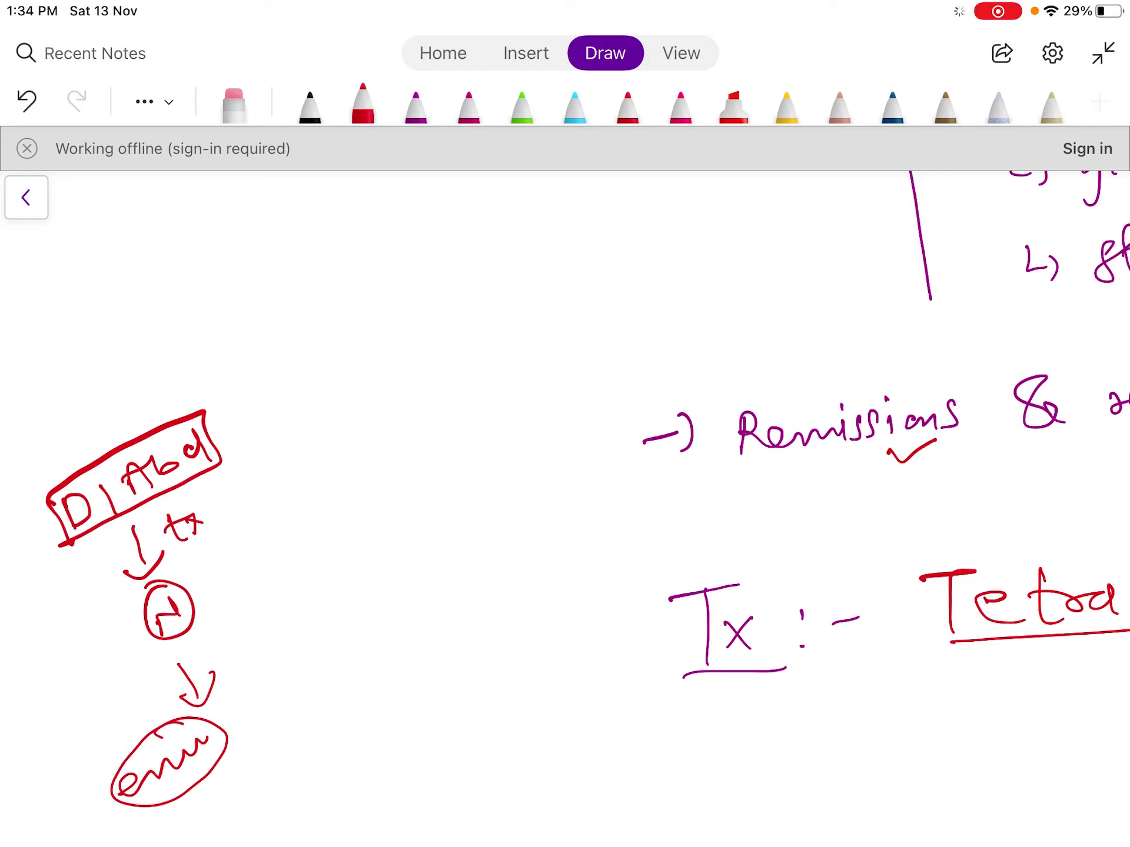
mouse_move(147, 807)
mouse_down()
mouse_move(259, 729)
mouse_move(267, 707)
mouse_up()
click(249, 683)
mouse_move(277, 685)
mouse_down()
mouse_move(303, 683)
mouse_move(383, 625)
mouse_up()
drag(234, 741, 385, 638)
scroll(565, 471, down, 3)
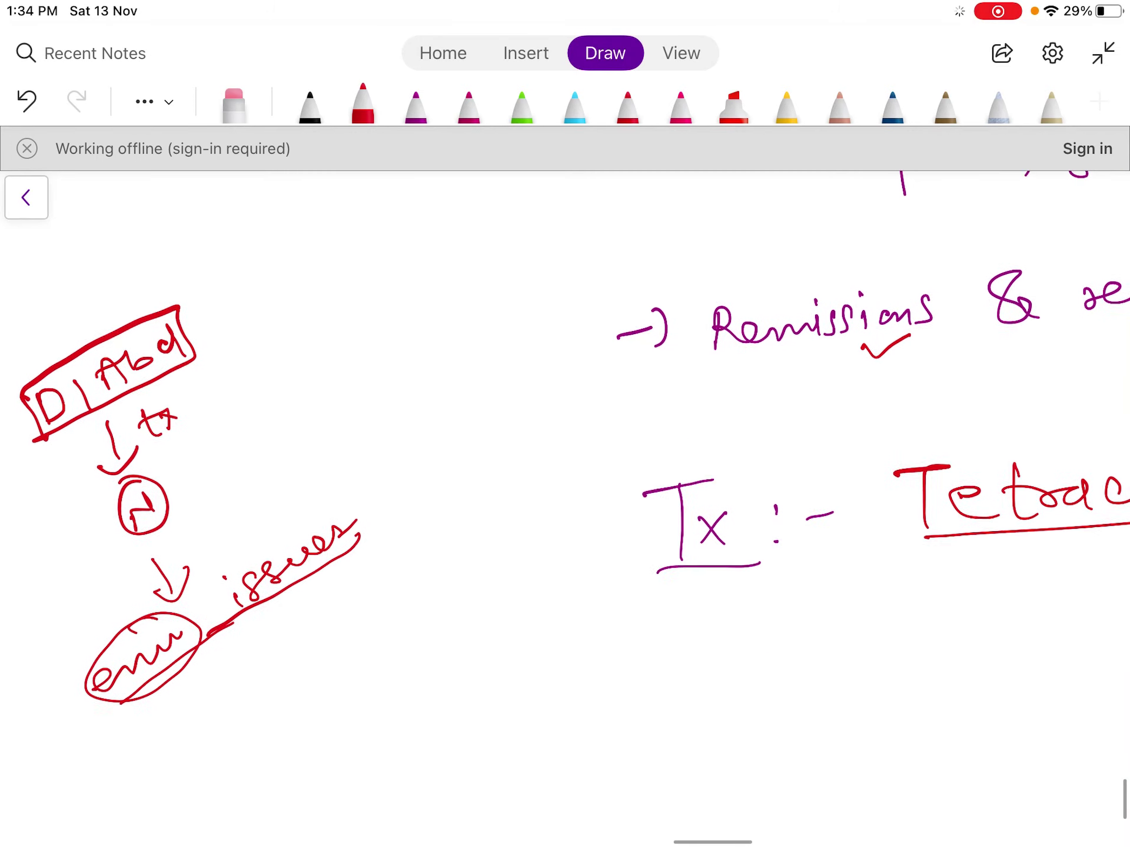
mouse_move(221, 691)
mouse_down()
mouse_move(236, 729)
mouse_move(223, 729)
mouse_up()
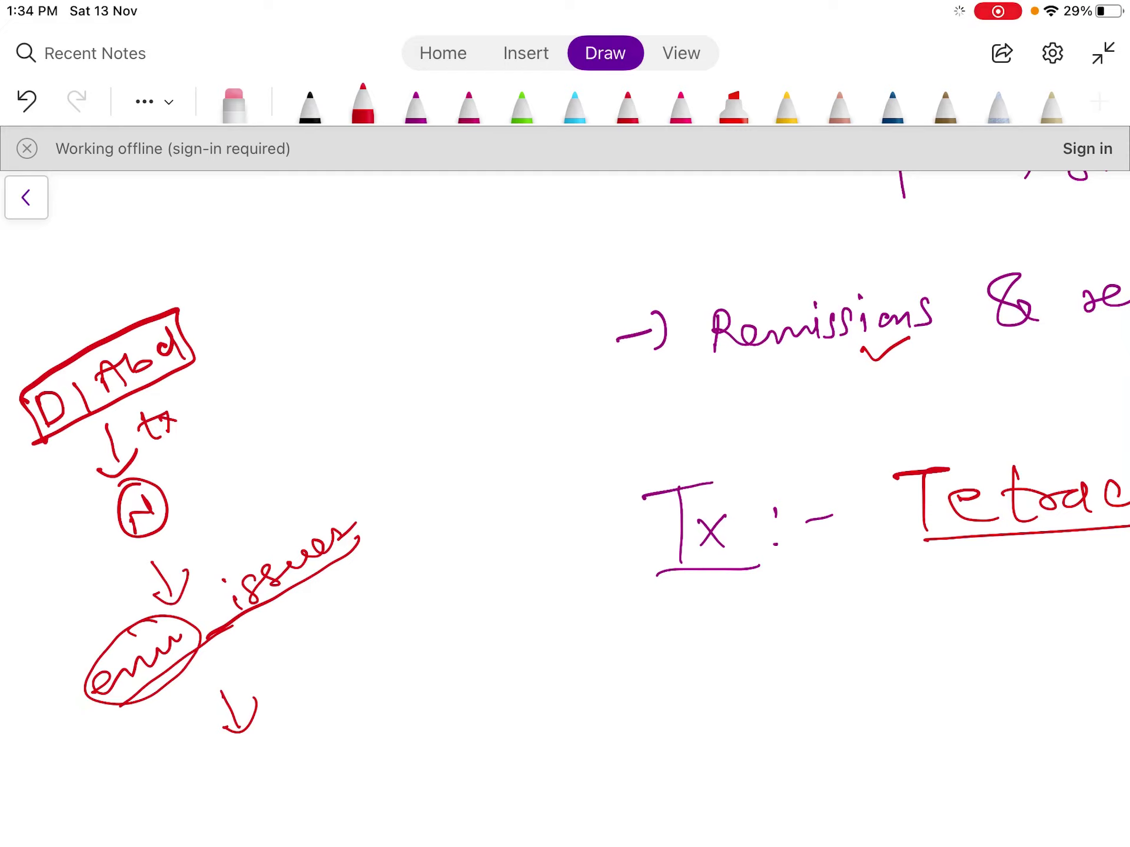
mouse_move(147, 690)
mouse_down()
mouse_move(120, 706)
mouse_move(296, 533)
mouse_move(291, 583)
mouse_move(212, 633)
mouse_up()
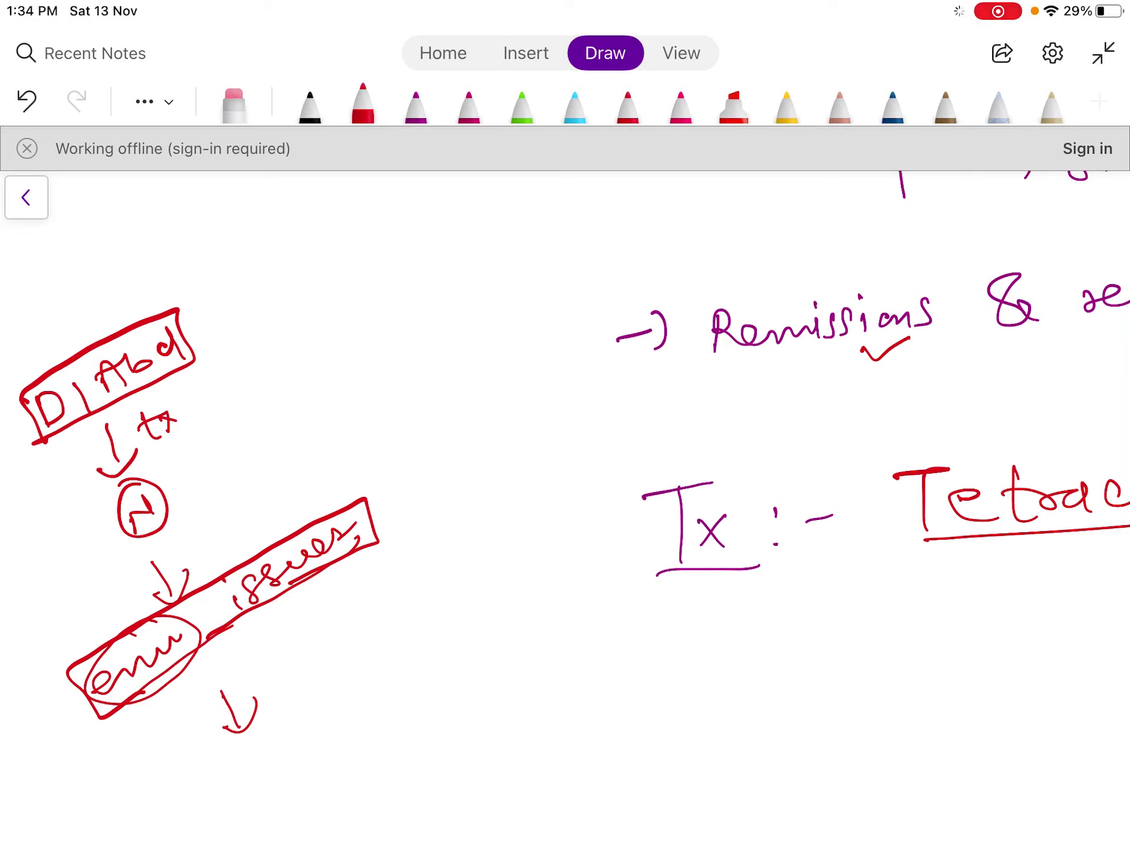
Step: Write 'diabetes' below the arrow and box it
mouse_move(242, 769)
mouse_down()
mouse_move(246, 793)
mouse_move(258, 794)
mouse_up()
mouse_move(275, 759)
mouse_down()
mouse_move(278, 781)
mouse_move(318, 756)
mouse_up()
mouse_move(289, 759)
mouse_down()
mouse_move(322, 749)
mouse_move(385, 685)
mouse_move(391, 706)
mouse_up()
drag(380, 683, 423, 662)
mouse_move(203, 774)
mouse_down()
mouse_move(226, 824)
mouse_move(423, 644)
mouse_move(203, 774)
mouse_up()
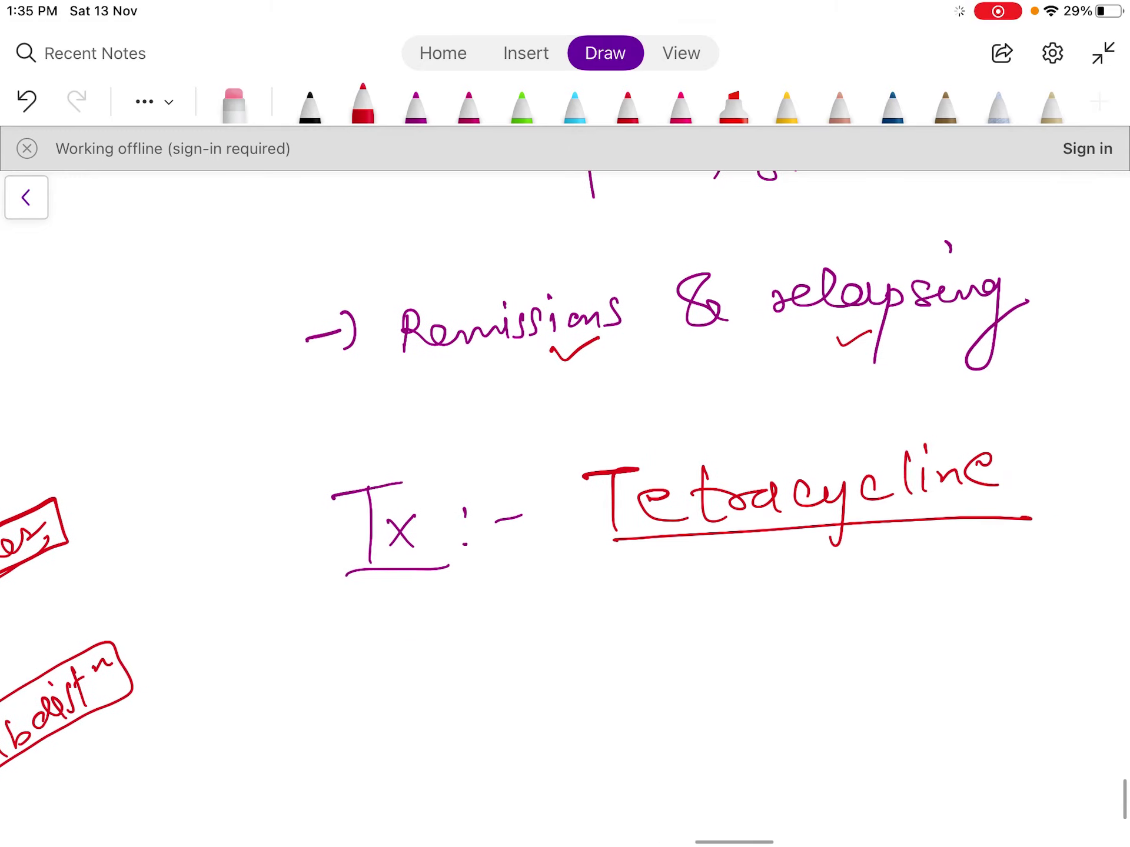
Step: Write and underline a red 'CD | TS' heading beside the coeliac notes
scroll(565, 471, right, 12)
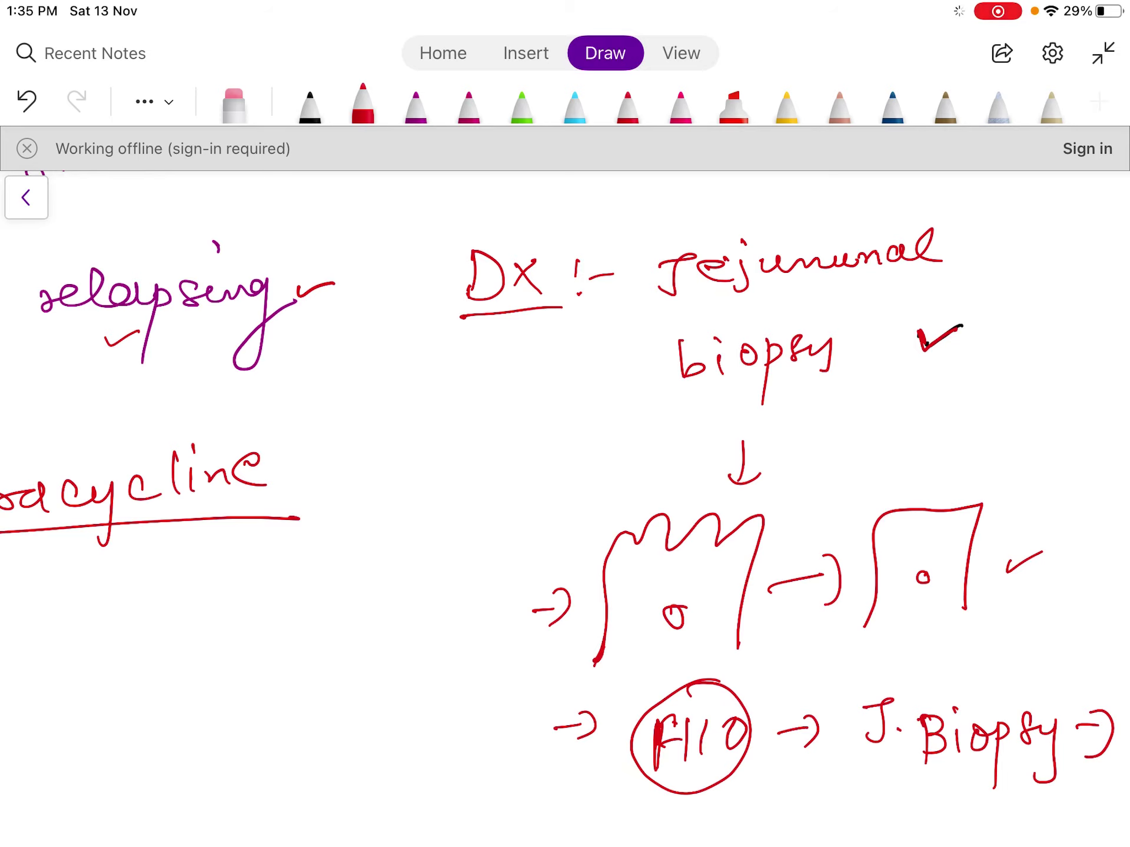
scroll(565, 518, down, 2)
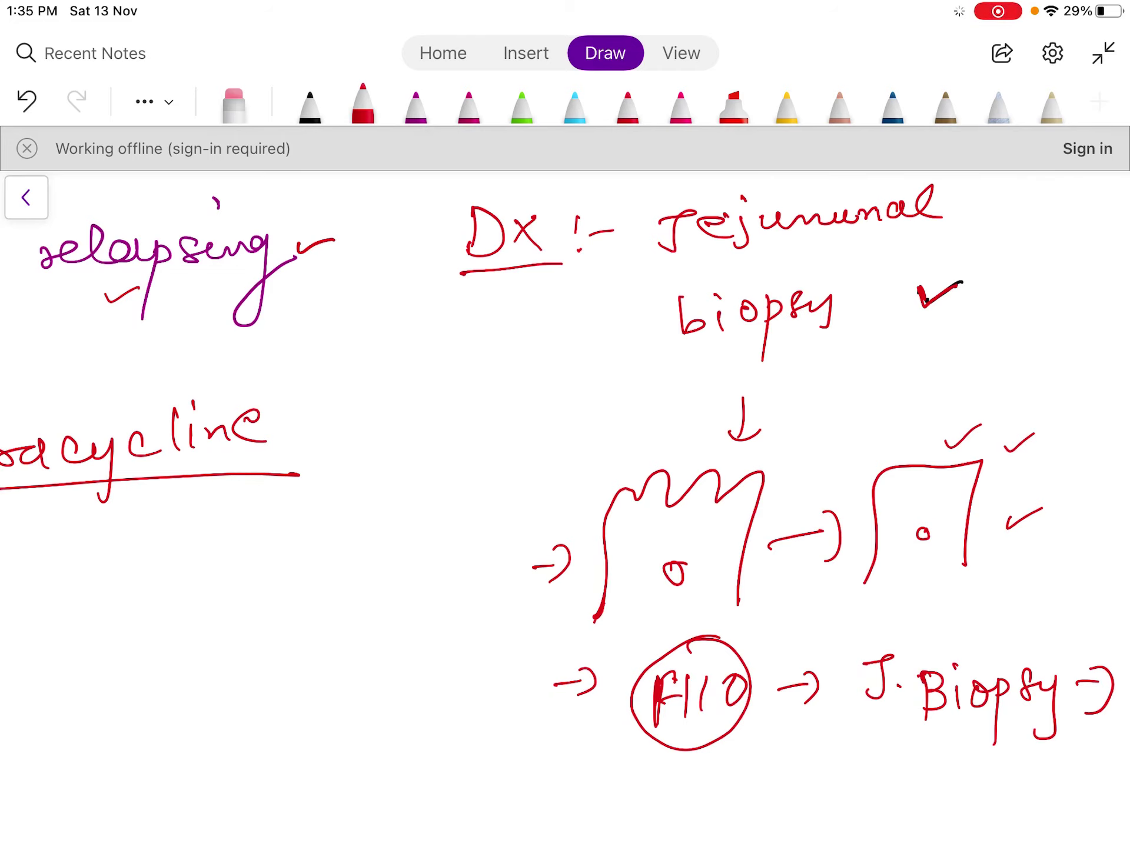
scroll(565, 470, right, 5)
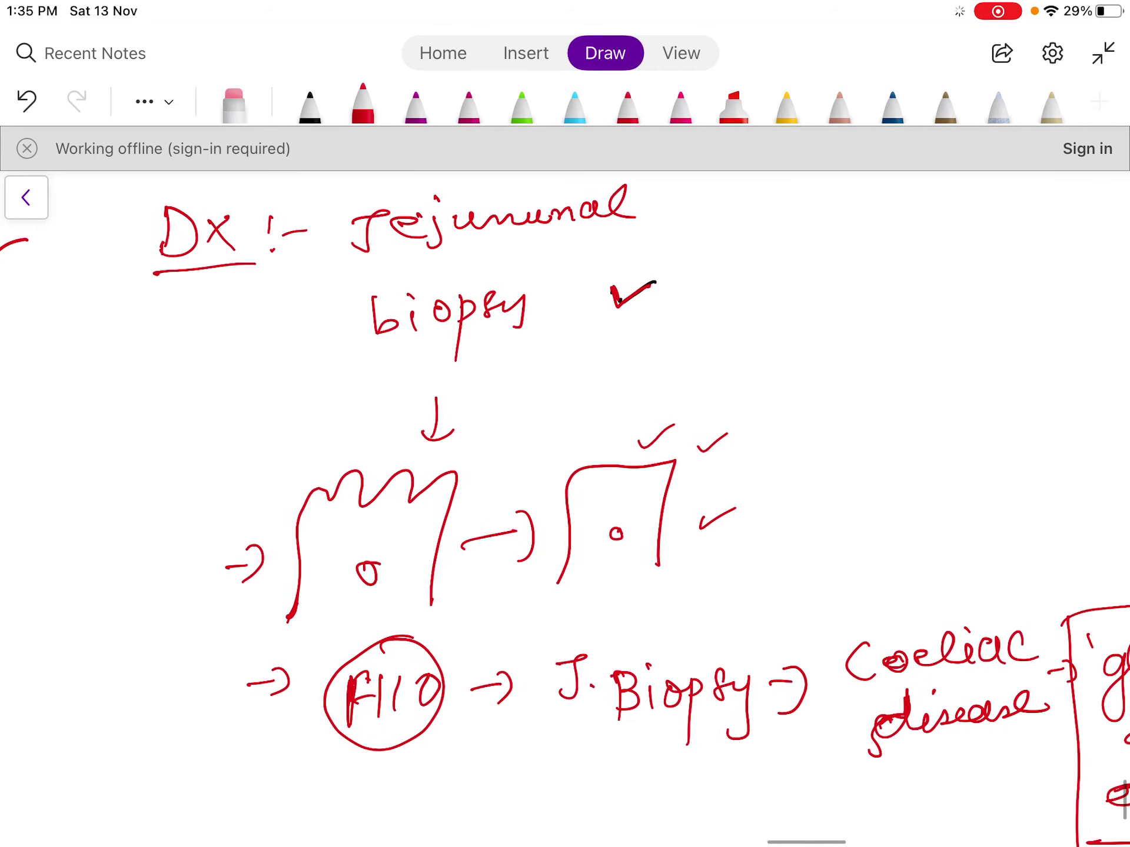
scroll(565, 518, right, 5)
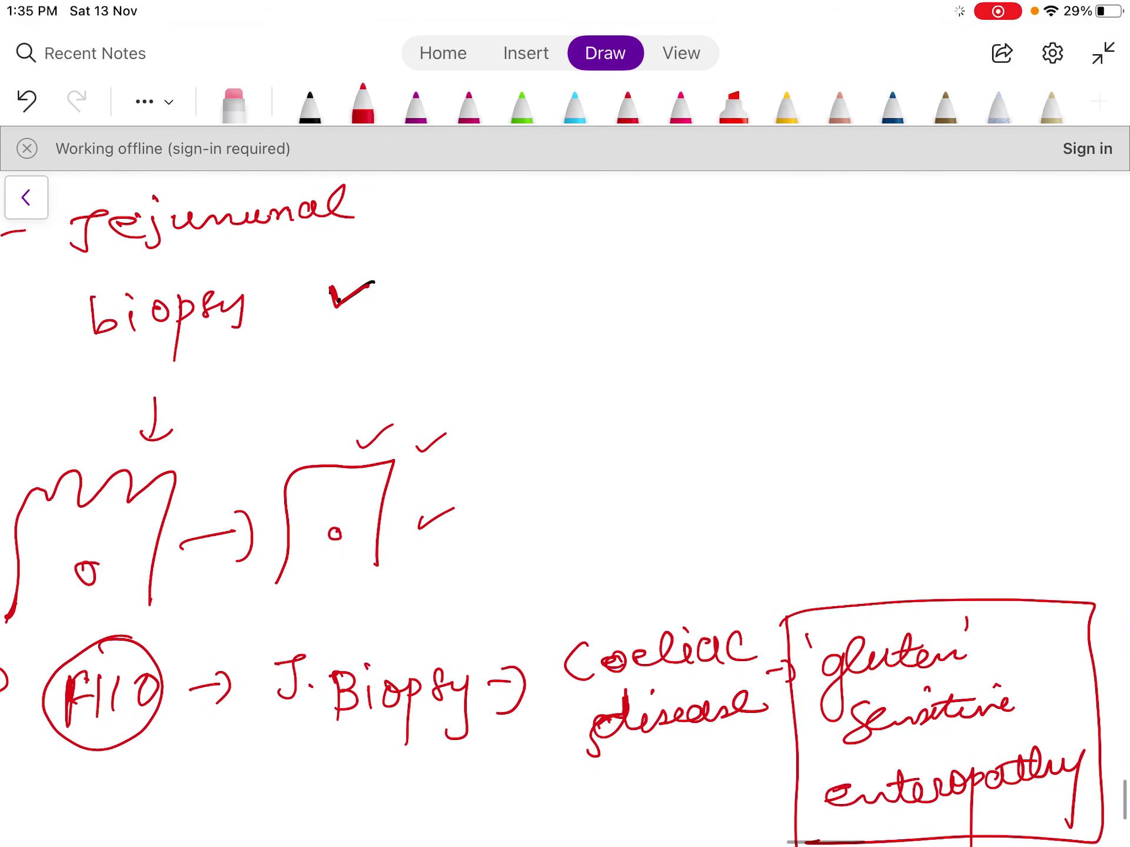
scroll(565, 518, up, 1)
drag(783, 334, 791, 355)
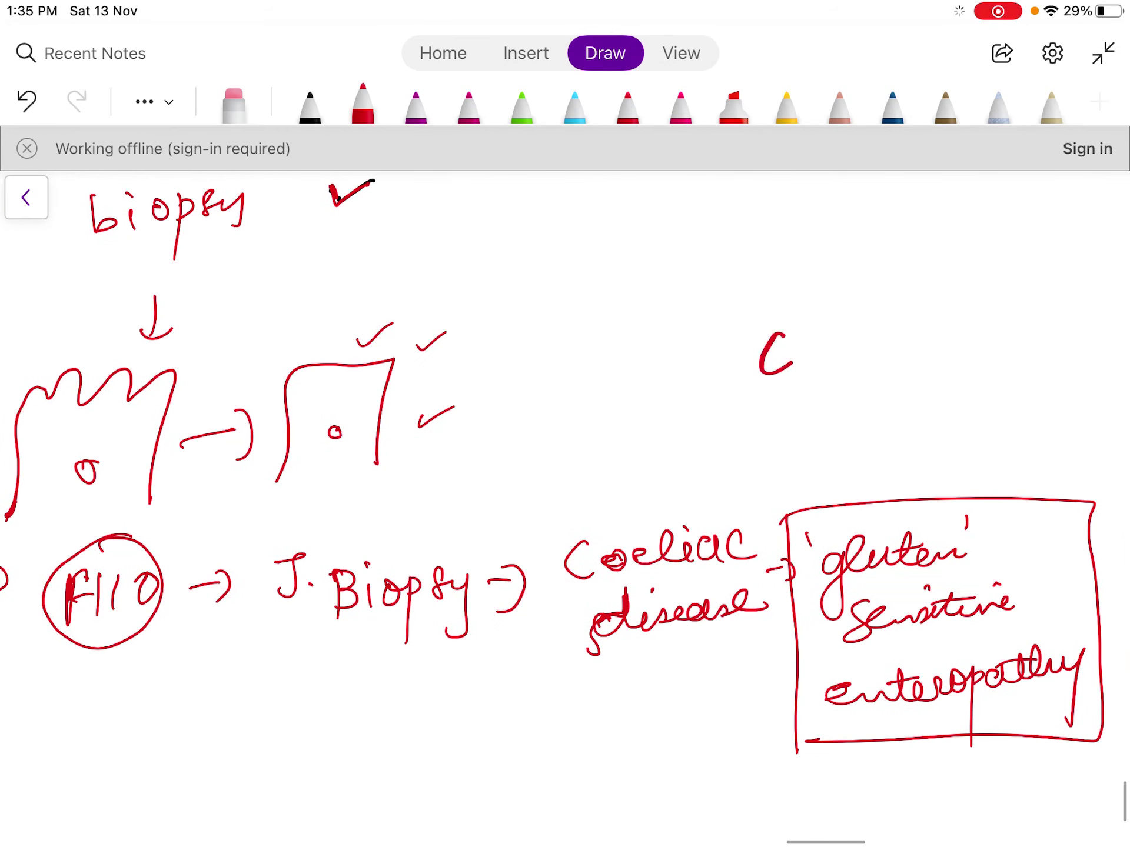
drag(883, 309, 881, 334)
drag(919, 294, 902, 331)
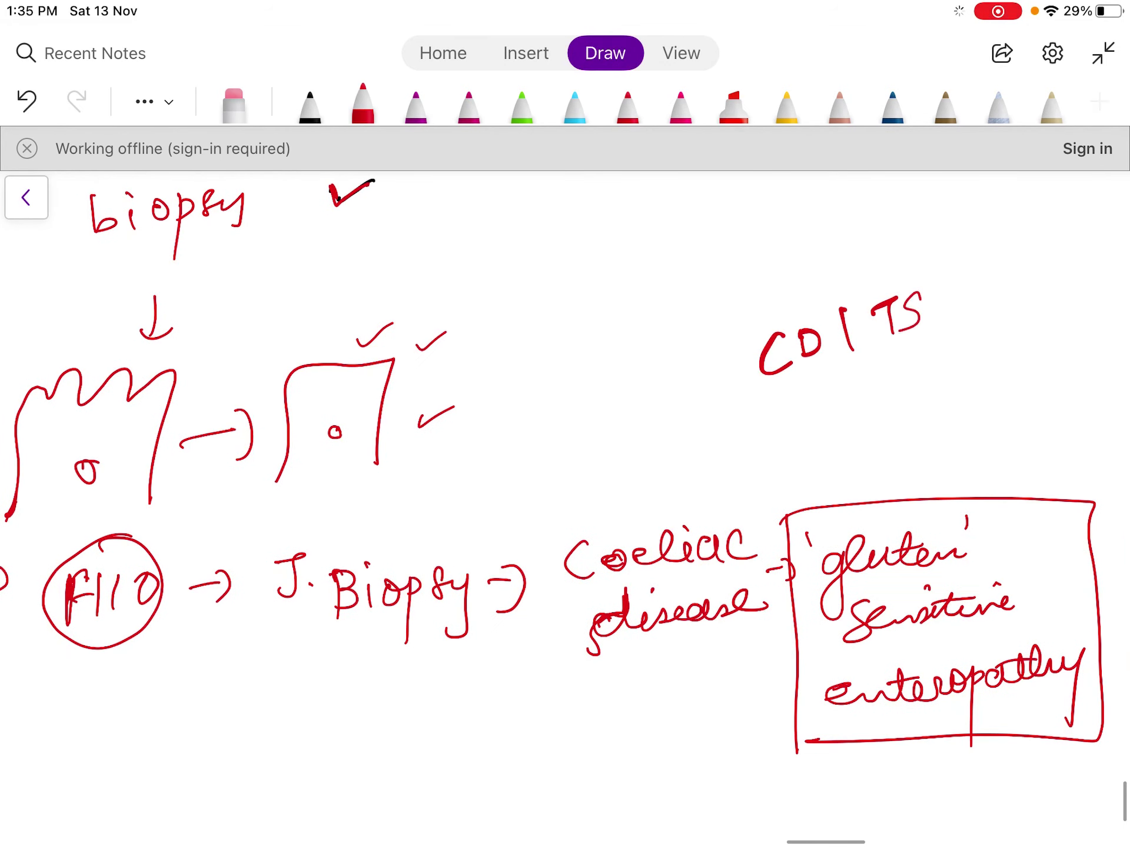
drag(767, 395, 919, 330)
Step: Write 'CD' with a down arrow to 'Immune enteropathy'
scroll(565, 518, right, 6)
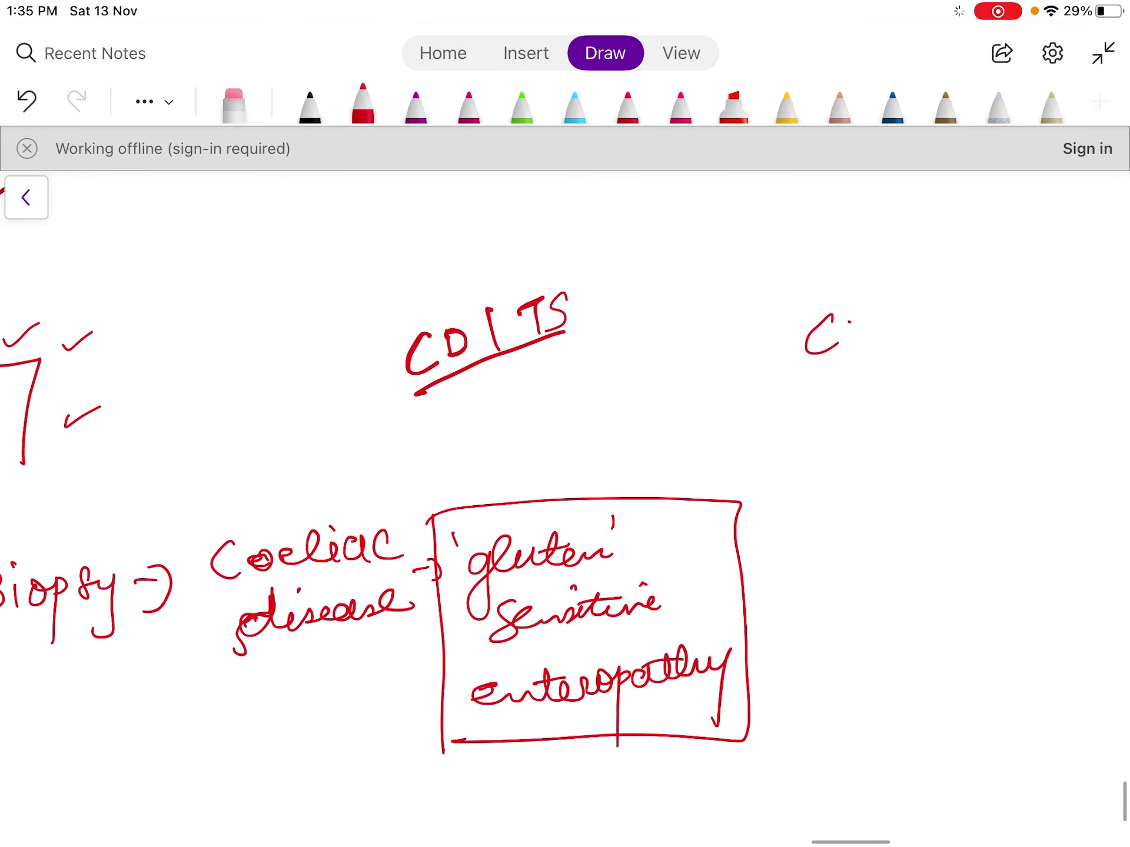
drag(849, 322, 846, 408)
drag(831, 403, 868, 389)
mouse_move(828, 455)
mouse_down()
mouse_move(858, 496)
mouse_move(1002, 436)
mouse_up()
mouse_move(830, 559)
mouse_down()
mouse_move(880, 546)
mouse_move(905, 522)
mouse_up()
drag(972, 499, 986, 527)
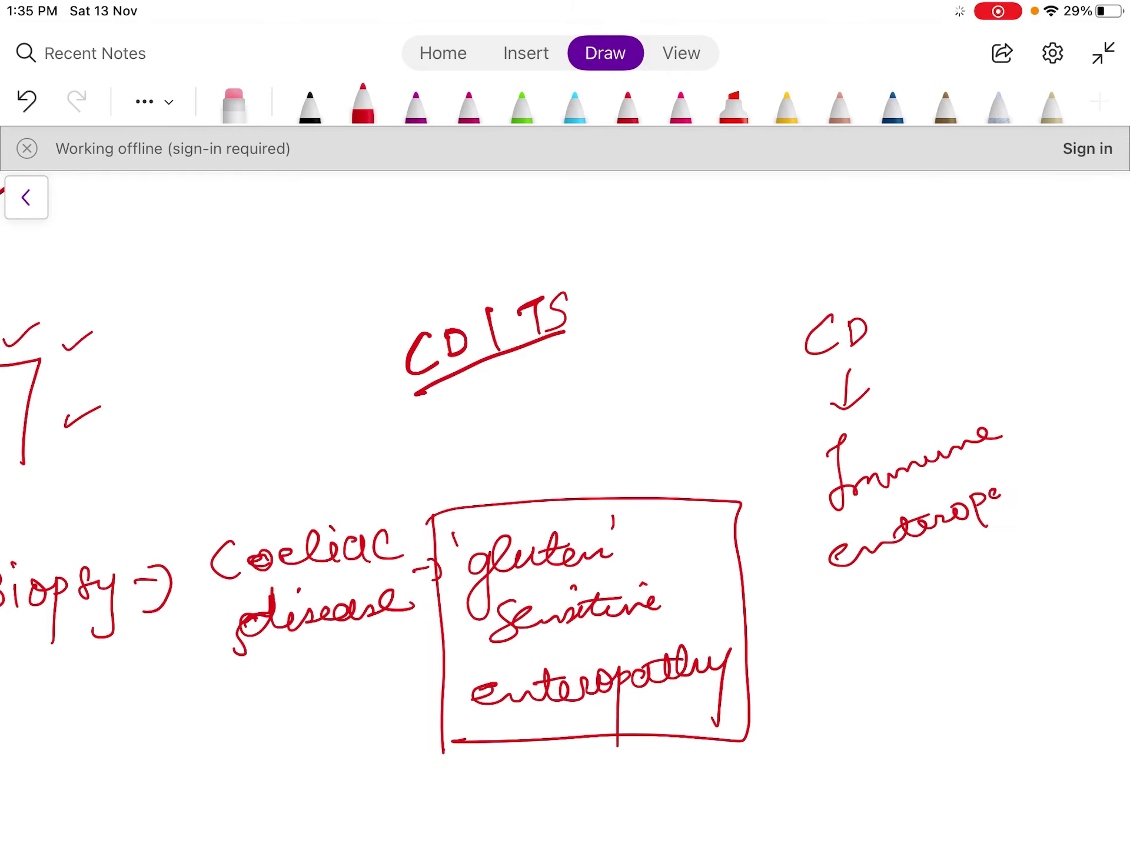
drag(1058, 465, 1065, 499)
Step: Write 'TS' with a down arrow to 'env entero pathy' and underline it
scroll(564, 530, right, 3)
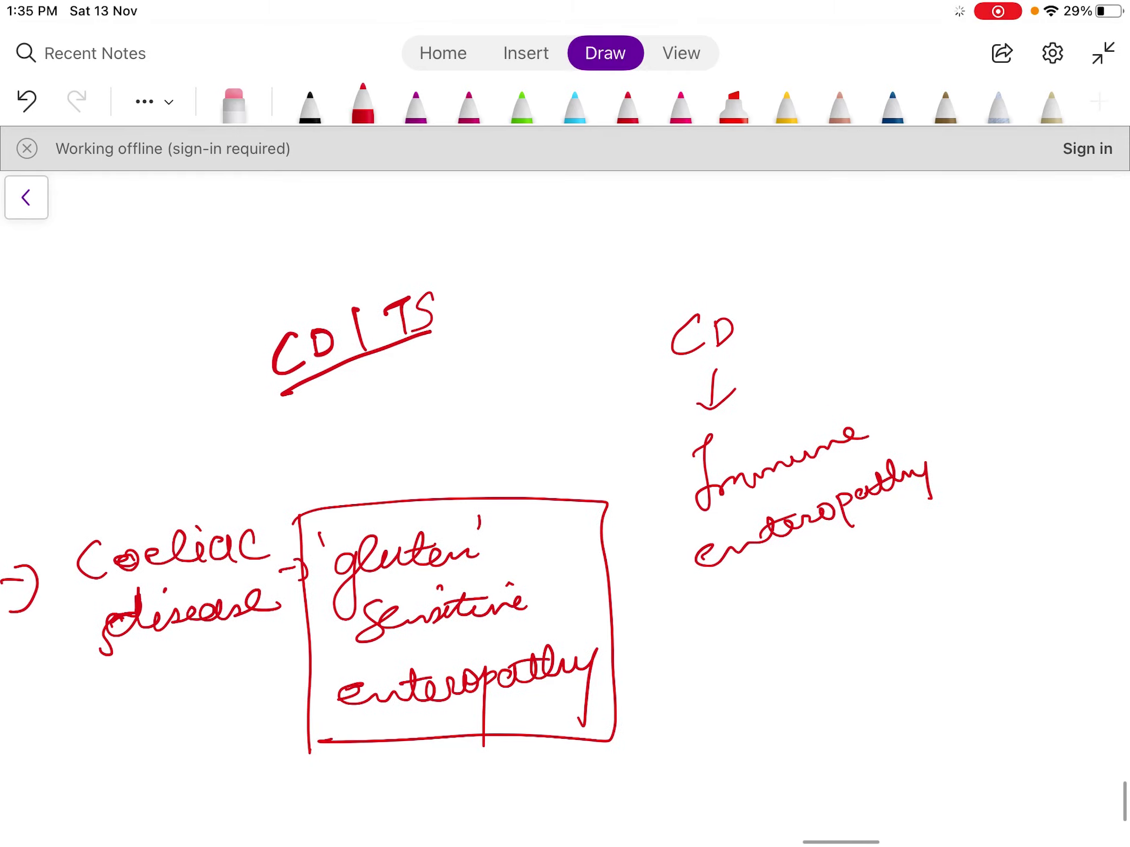
drag(969, 264, 956, 294)
mouse_move(957, 305)
mouse_down()
mouse_move(993, 381)
mouse_move(1027, 346)
mouse_up()
mouse_move(976, 433)
mouse_down()
mouse_move(1013, 438)
mouse_move(1065, 401)
mouse_up()
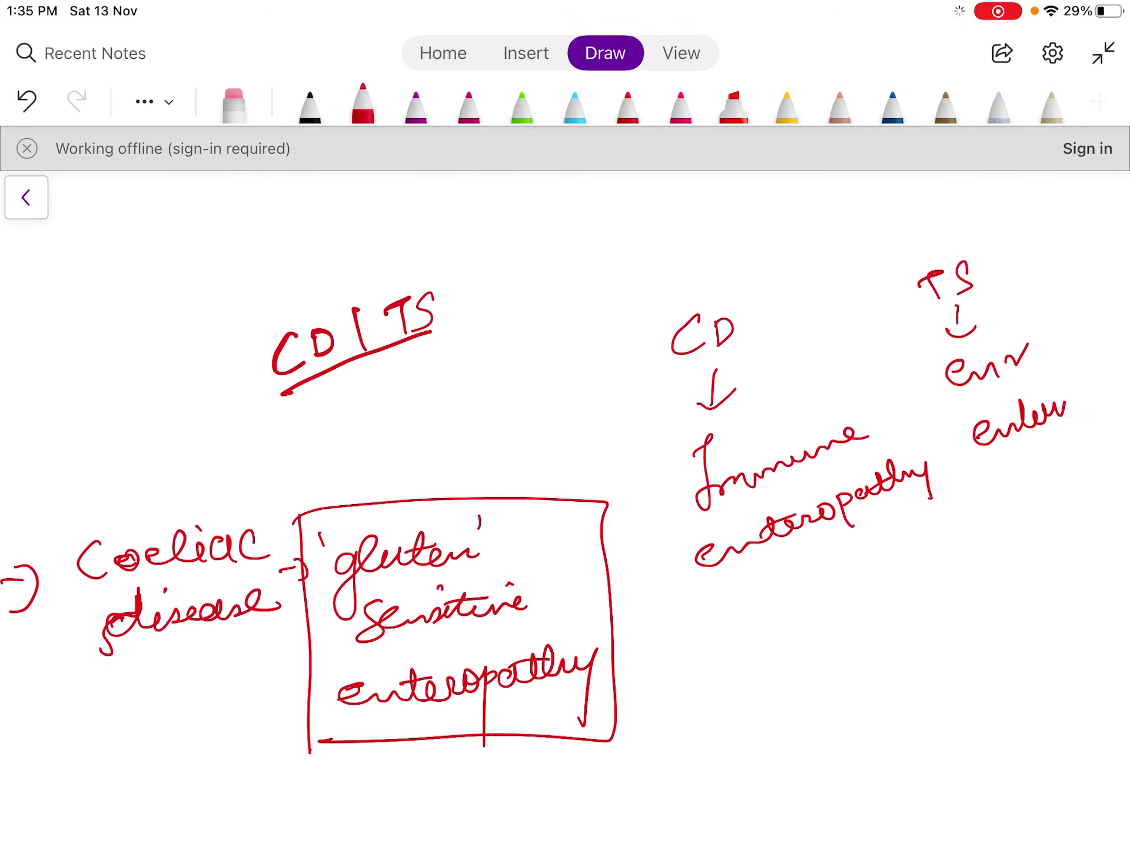
scroll(563, 553, right, 4)
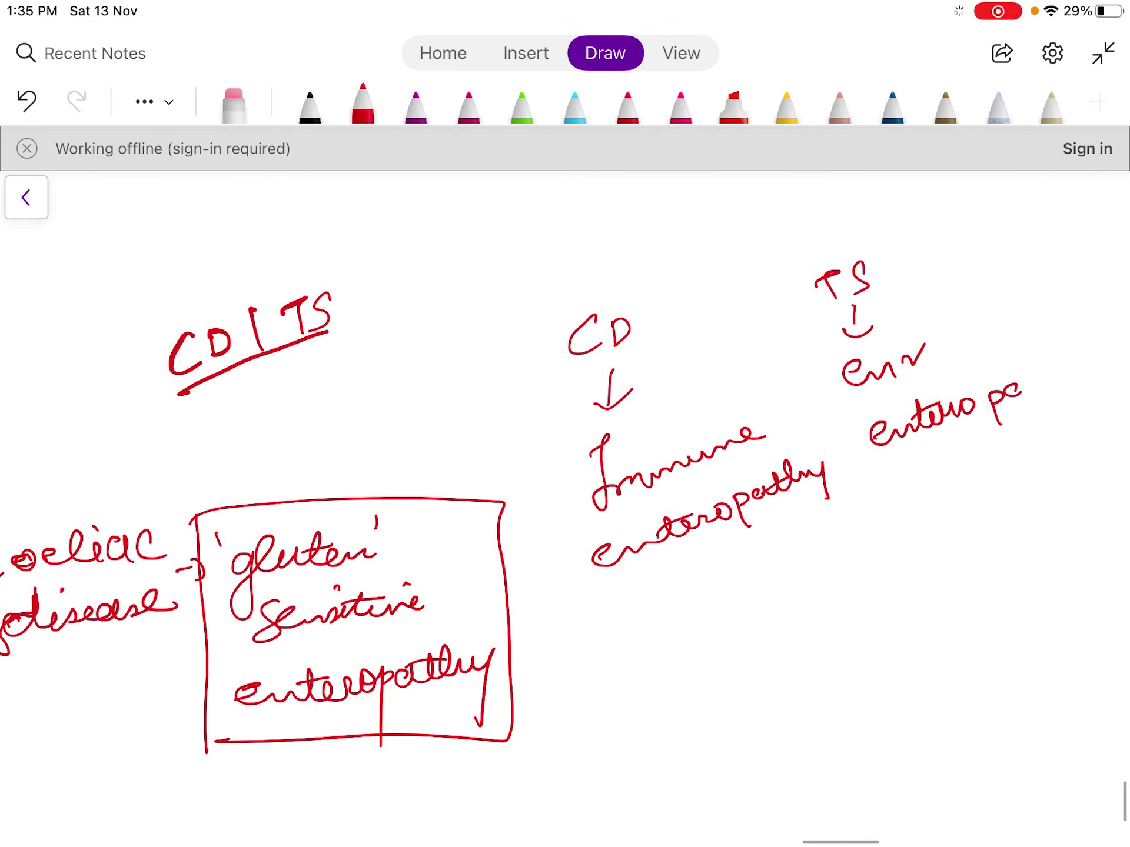
mouse_move(1021, 391)
mouse_down()
mouse_move(1062, 353)
mouse_move(1094, 359)
mouse_move(1103, 387)
mouse_up()
drag(1030, 376, 1060, 365)
drag(874, 399, 970, 360)
drag(893, 461, 1074, 394)
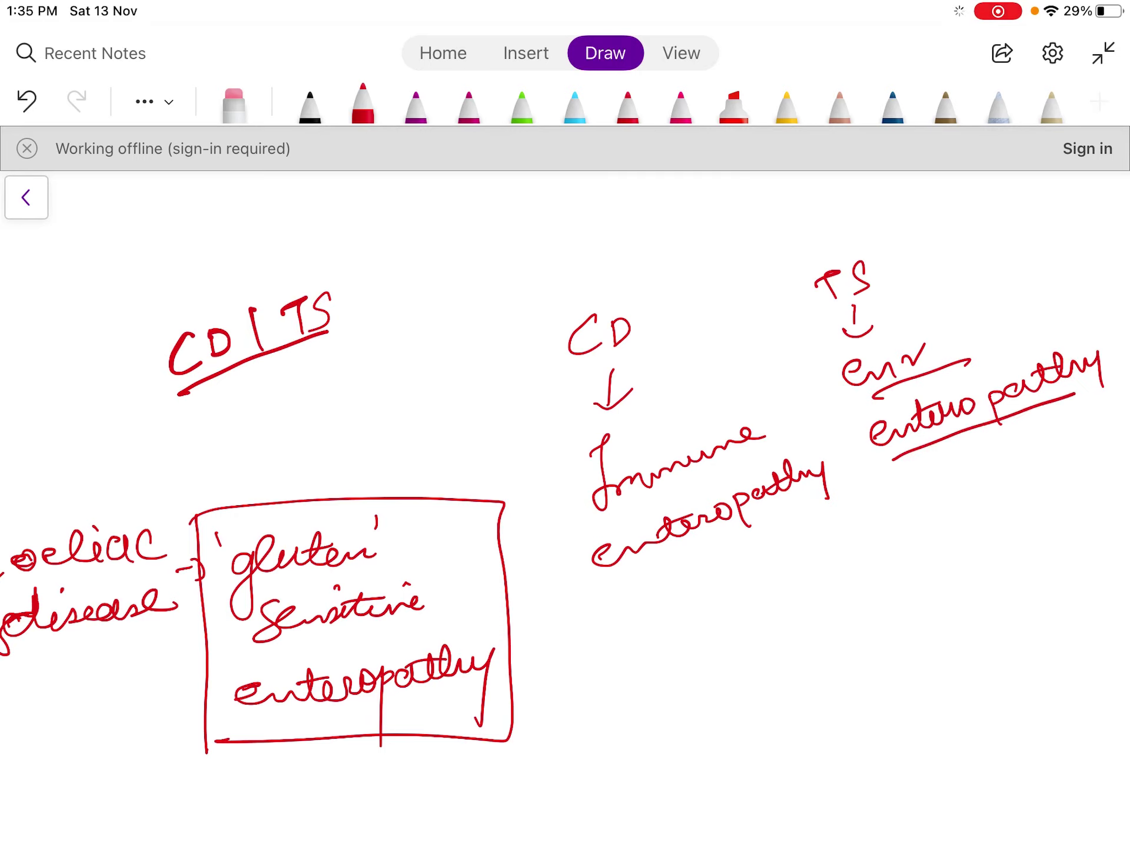
Step: Add a branch arrow to 'food' under entero pathy and box it
drag(924, 496, 968, 533)
scroll(564, 553, right, 4)
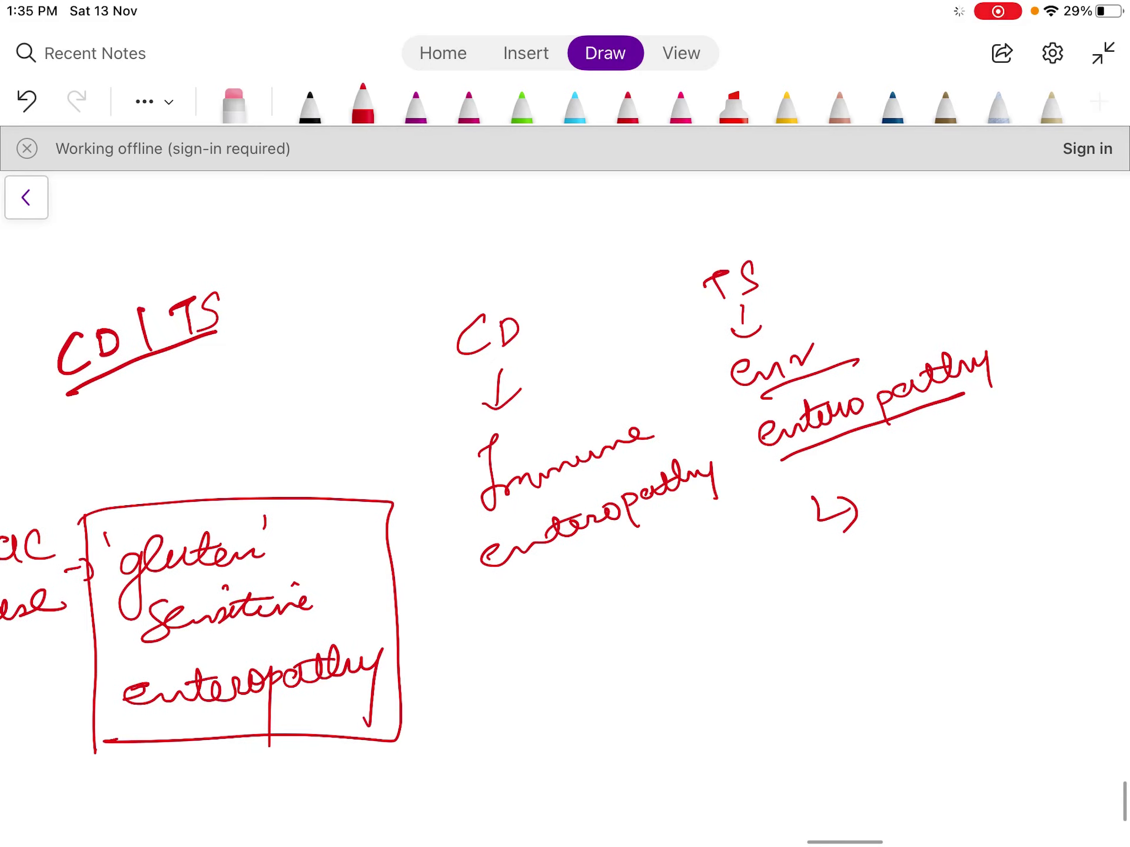
drag(935, 480, 941, 492)
mouse_move(962, 472)
mouse_down()
mouse_move(956, 485)
mouse_move(968, 488)
mouse_up()
mouse_move(877, 475)
mouse_down()
mouse_move(874, 524)
mouse_move(899, 514)
mouse_move(917, 580)
mouse_move(953, 542)
mouse_move(962, 566)
mouse_up()
Step: Write 'Bacterial overgrowth' below food and underline it
mouse_move(993, 543)
mouse_down()
mouse_move(1068, 519)
mouse_move(1125, 462)
mouse_up()
drag(1050, 509, 1075, 497)
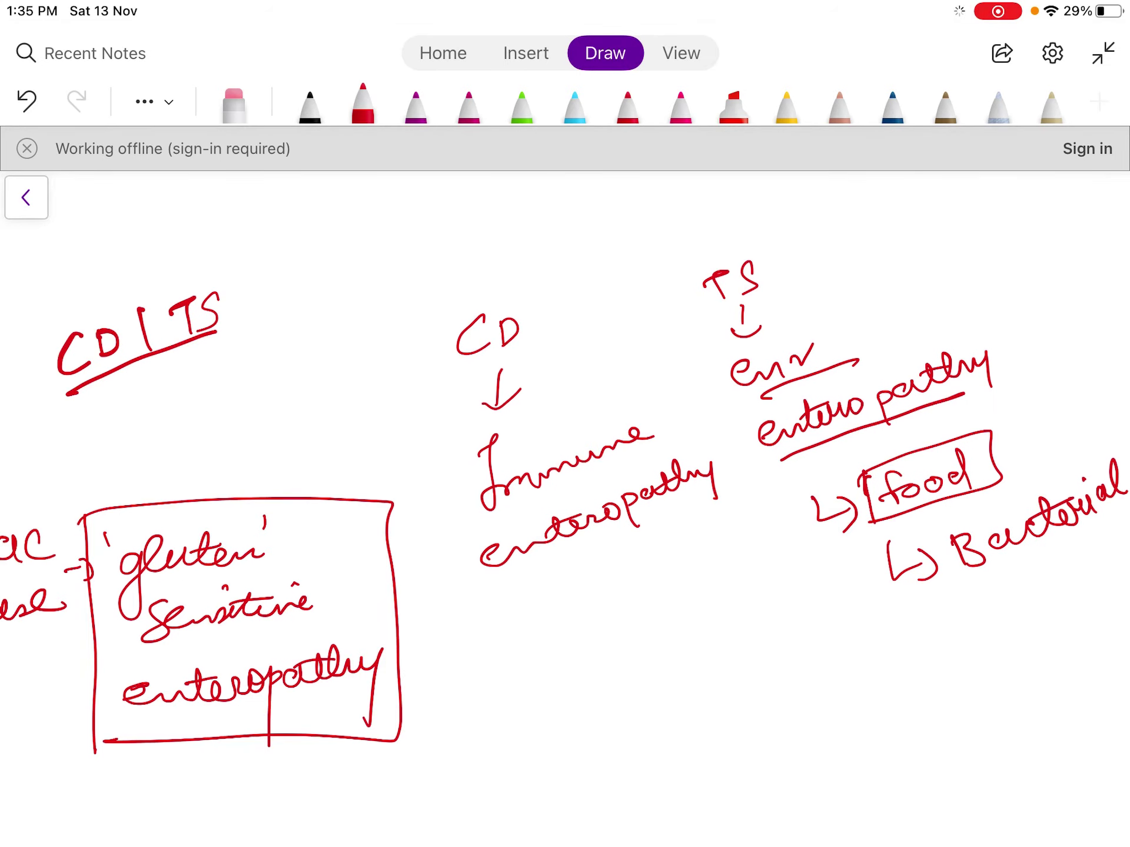
scroll(565, 529, right, 2)
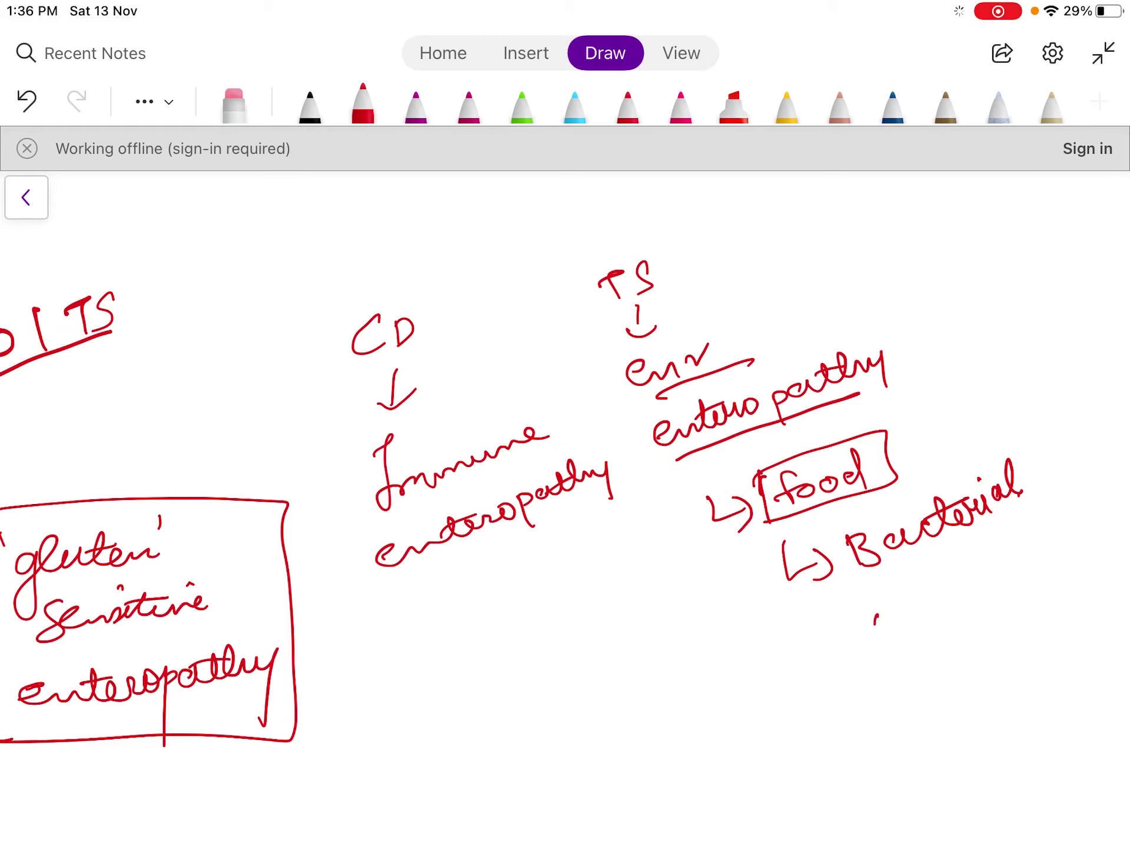
drag(949, 586, 994, 637)
mouse_move(1000, 575)
mouse_down()
mouse_move(1048, 553)
mouse_move(1089, 556)
mouse_up()
drag(888, 577, 1033, 513)
drag(914, 635, 1041, 573)
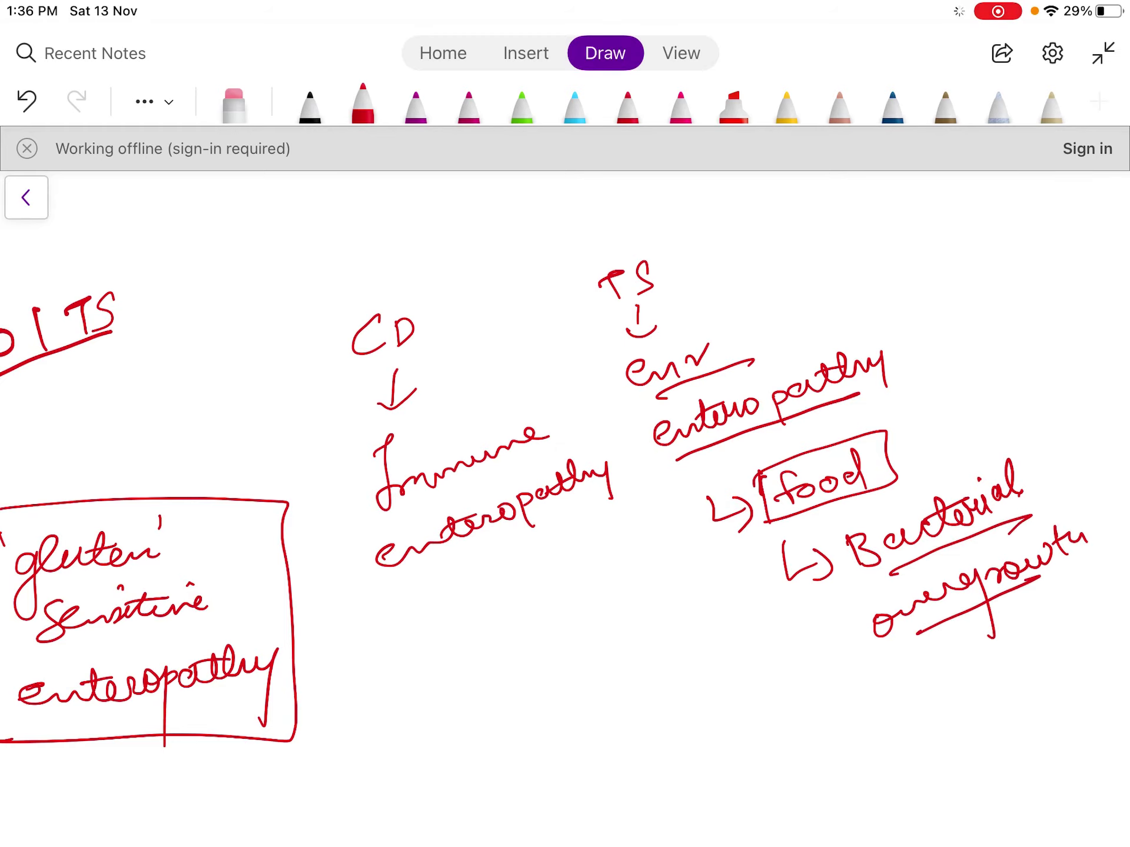
Step: Write 'Gluten' under CD's Immune enteropathy and box it
scroll(565, 529, left, 5)
mouse_move(703, 615)
mouse_down()
mouse_move(677, 653)
mouse_move(730, 642)
mouse_move(771, 601)
mouse_move(765, 620)
mouse_up()
drag(762, 612, 790, 590)
mouse_move(665, 675)
mouse_down()
mouse_move(812, 556)
mouse_move(662, 677)
mouse_move(753, 676)
mouse_move(714, 764)
mouse_up()
Step: Box the Y below Gluten, add a curved arrow, and draw a diagonal divider between CD and TS
mouse_move(695, 686)
mouse_down()
mouse_move(782, 662)
mouse_move(714, 765)
mouse_up()
drag(799, 715, 828, 643)
drag(815, 637, 842, 664)
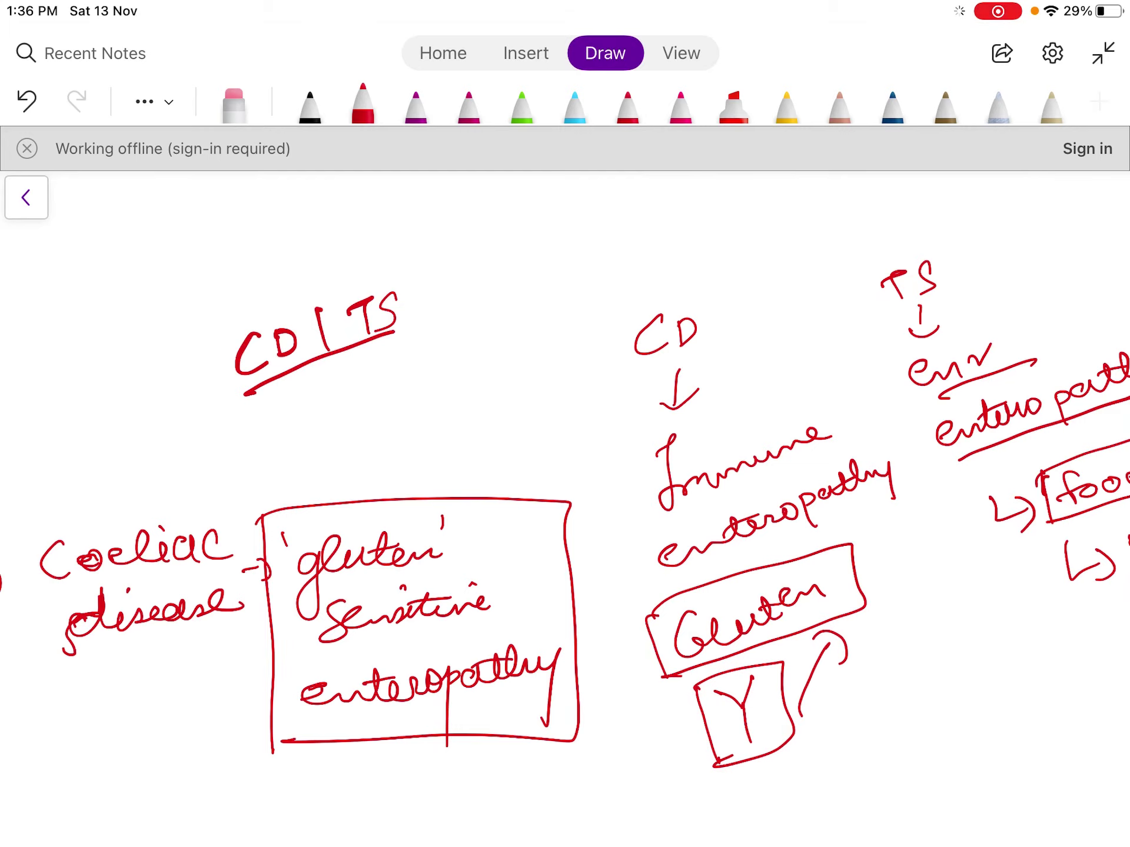
drag(833, 262, 997, 700)
scroll(565, 530, right, 2)
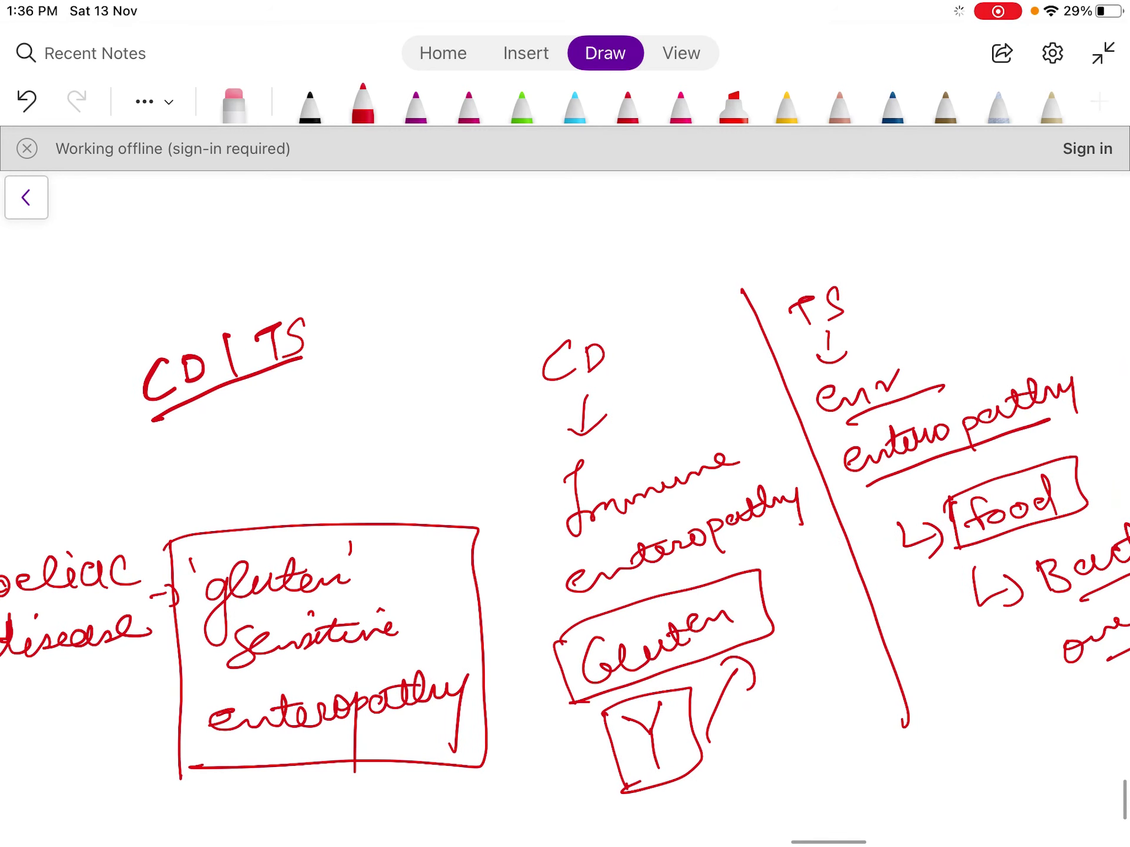
scroll(565, 447, down, 4)
Step: Write 'Gluten free' with arrows leading to a tick and a circled CD
mouse_move(613, 772)
mouse_down()
mouse_move(601, 823)
mouse_move(696, 759)
mouse_move(764, 762)
mouse_up()
mouse_move(581, 834)
mouse_down()
mouse_move(555, 778)
mouse_move(794, 717)
mouse_up()
mouse_move(825, 747)
mouse_down()
mouse_move(844, 738)
mouse_move(852, 760)
mouse_up()
scroll(565, 470, down, 5)
mouse_move(623, 701)
mouse_down()
mouse_move(648, 727)
mouse_move(709, 709)
mouse_up()
drag(861, 580, 912, 561)
drag(935, 627, 937, 647)
mouse_move(992, 609)
mouse_down()
mouse_move(993, 636)
mouse_move(994, 586)
mouse_up()
drag(450, 759, 491, 729)
drag(479, 715, 500, 753)
scroll(565, 471, down, 3)
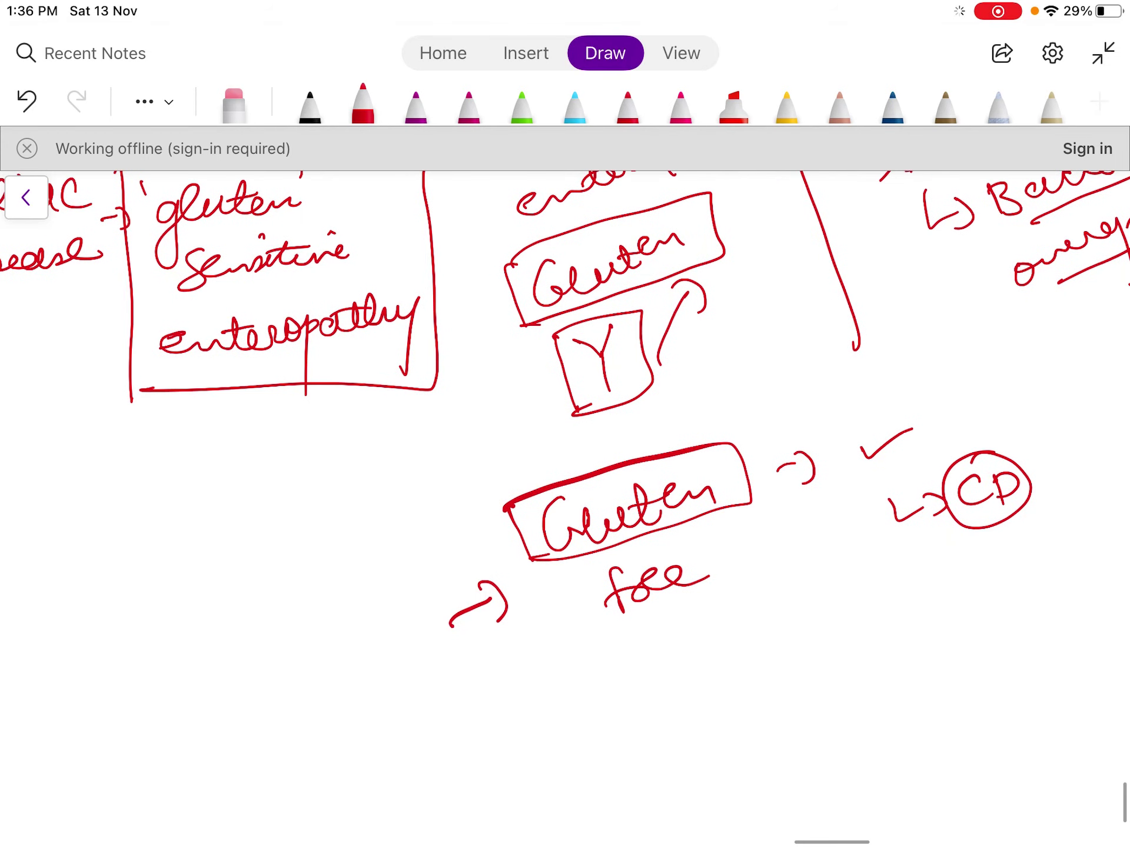
Step: Write 'JB → N' under CD, circle N, draw a brace, and tick the circled CD
drag(760, 611, 799, 629)
drag(795, 612, 802, 641)
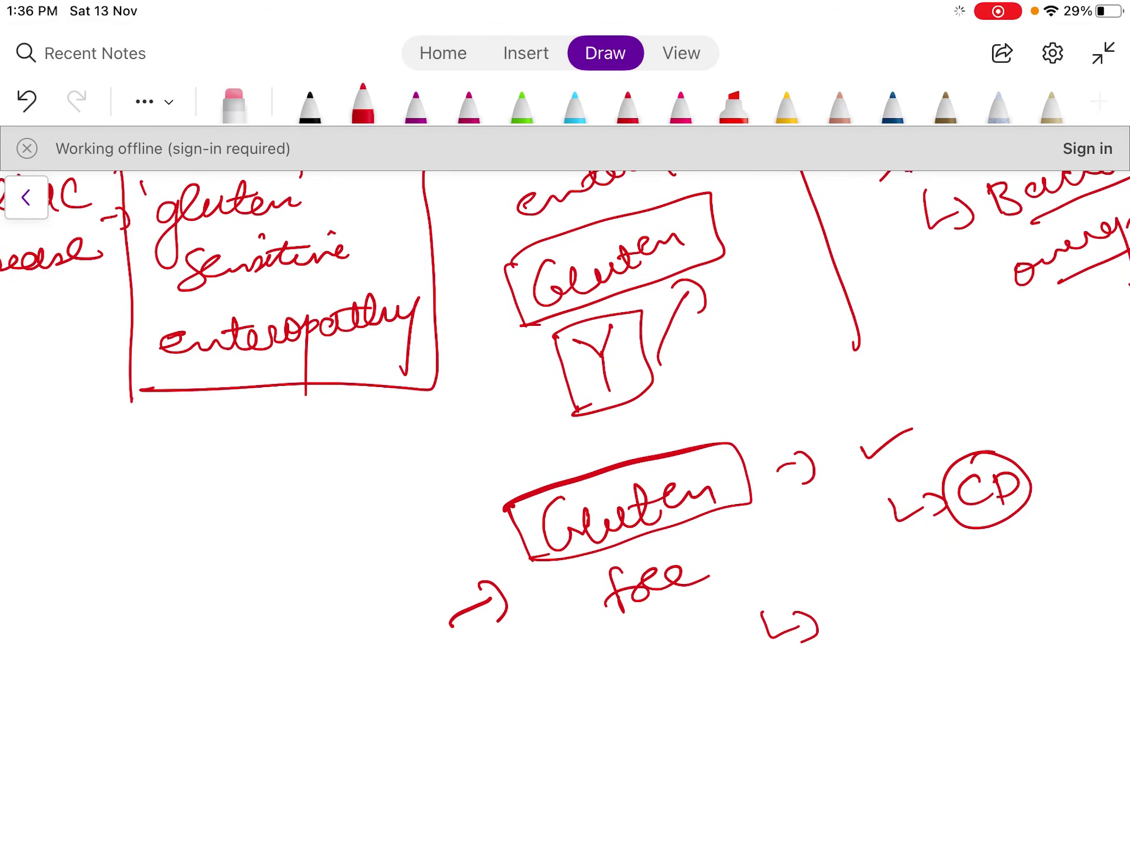
drag(861, 588, 849, 621)
drag(881, 585, 887, 615)
click(923, 590)
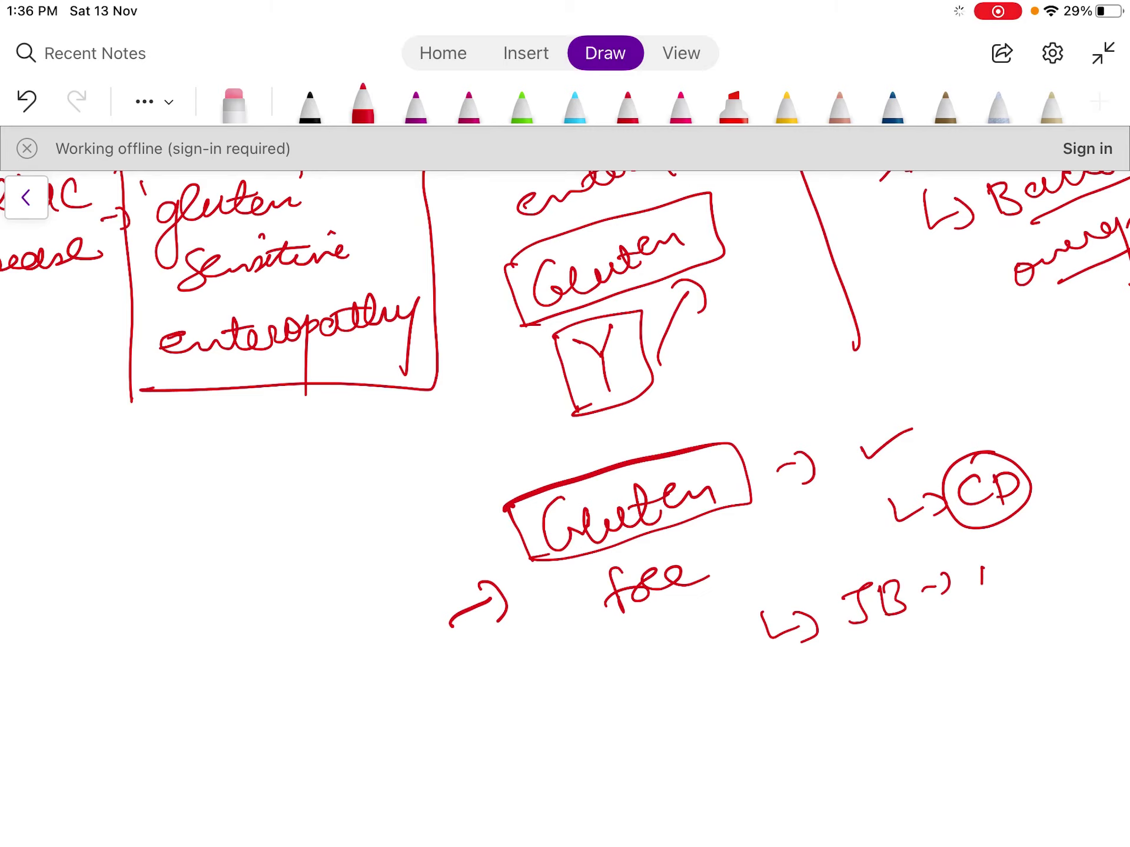
drag(993, 553, 1000, 556)
mouse_move(1030, 433)
mouse_down()
mouse_move(1068, 538)
mouse_move(1054, 588)
mouse_up()
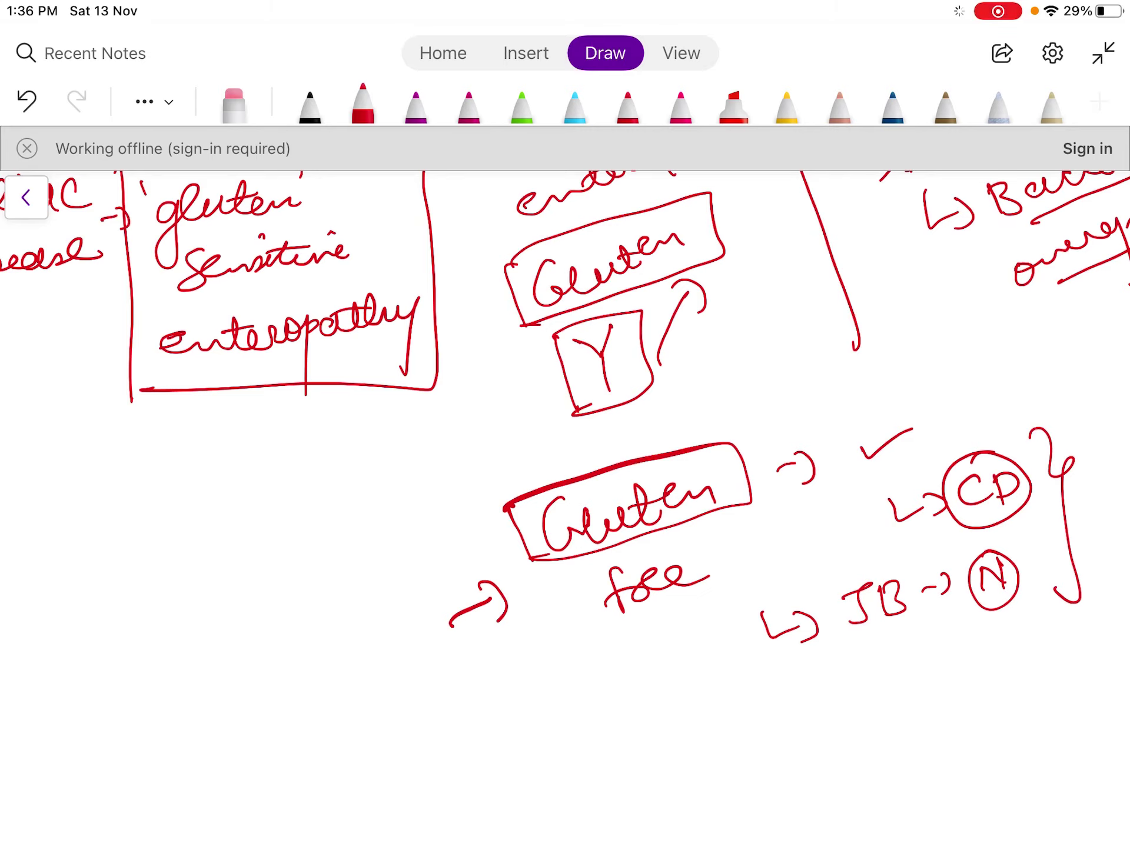
scroll(564, 506, right, 3)
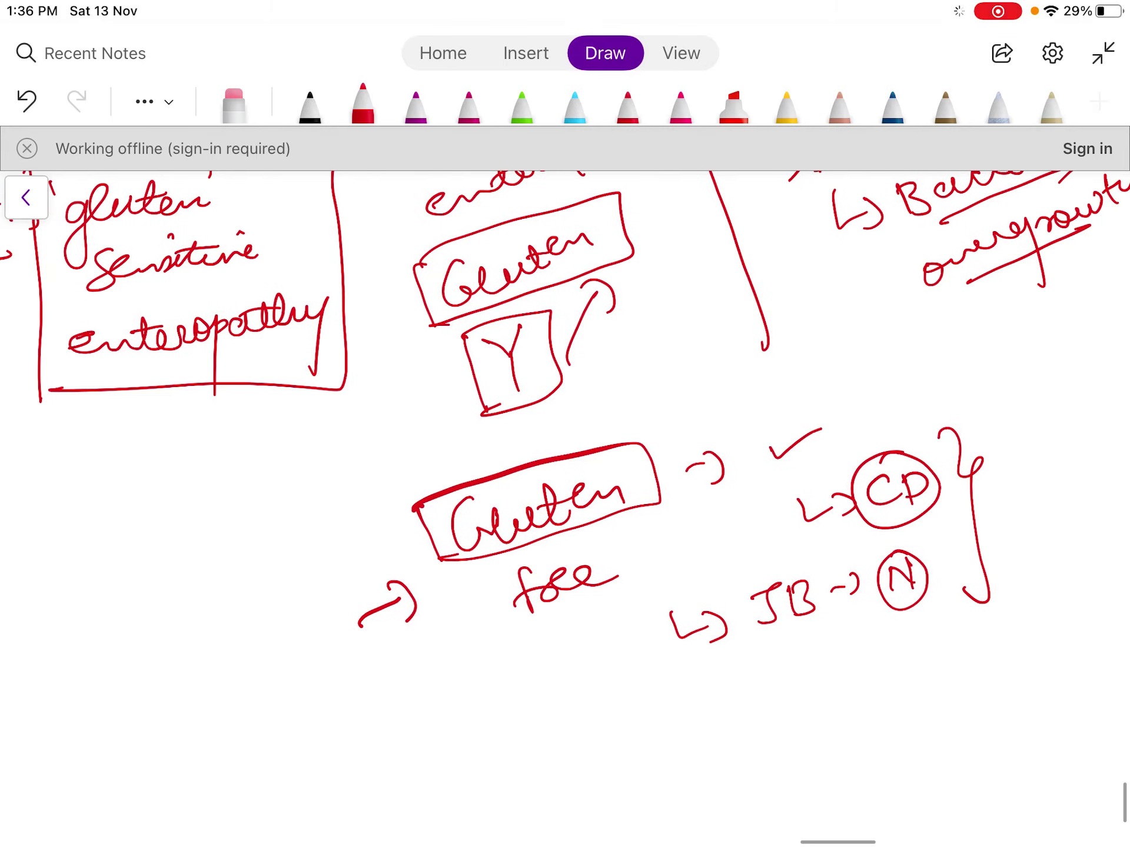
drag(911, 431, 948, 419)
Step: Write 'TS → Gluten' near the bottom of the notes
drag(469, 801, 498, 790)
mouse_move(499, 770)
mouse_down()
mouse_move(520, 795)
mouse_move(614, 821)
mouse_up()
scroll(565, 506, up, 2)
drag(650, 783, 633, 815)
drag(685, 780, 706, 771)
mouse_move(709, 754)
mouse_down()
mouse_move(729, 765)
mouse_move(721, 786)
mouse_up()
mouse_move(809, 724)
mouse_down()
mouse_move(806, 748)
mouse_move(915, 700)
mouse_move(987, 695)
mouse_up()
drag(786, 783, 762, 709)
Step: Box Gluten and add an arrow leading to an x
mouse_move(762, 709)
mouse_down()
mouse_move(983, 660)
mouse_move(780, 768)
mouse_up()
scroll(565, 506, right, 3)
drag(852, 682, 885, 670)
drag(878, 658, 885, 686)
drag(953, 638, 961, 668)
mouse_move(944, 665)
mouse_down()
mouse_move(974, 642)
mouse_move(965, 629)
mouse_move(983, 593)
mouse_up()
scroll(565, 506, right, 3)
Step: Write a ticked, circled JB after the x, with a branching arrow below
mouse_move(972, 595)
mouse_down()
mouse_move(963, 629)
mouse_move(998, 632)
mouse_up()
drag(995, 599, 996, 630)
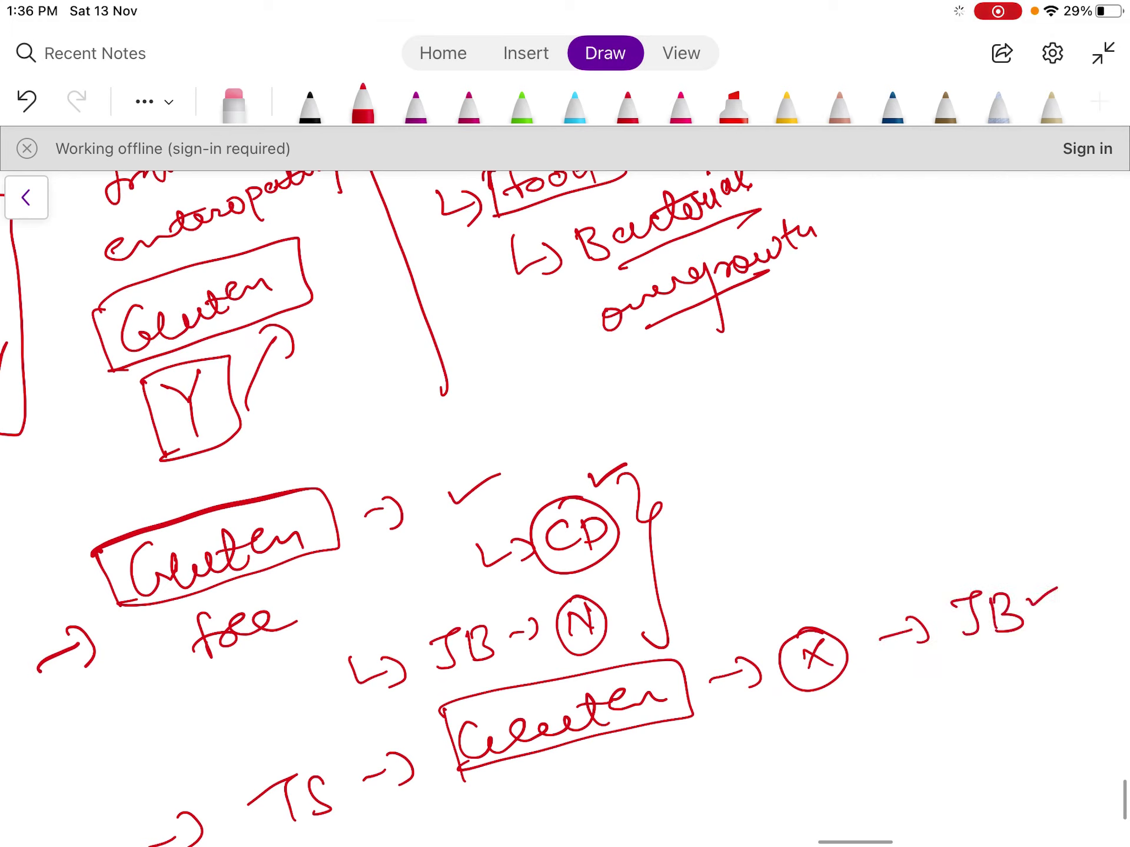
drag(988, 570, 1041, 558)
drag(754, 744, 791, 775)
mouse_move(826, 736)
mouse_down()
mouse_move(848, 715)
mouse_move(847, 759)
mouse_up()
Step: Write 'Tropical Sprue' on two lines and underline both words
drag(866, 738, 883, 742)
drag(875, 750, 909, 729)
drag(922, 723, 927, 771)
drag(924, 725, 1030, 697)
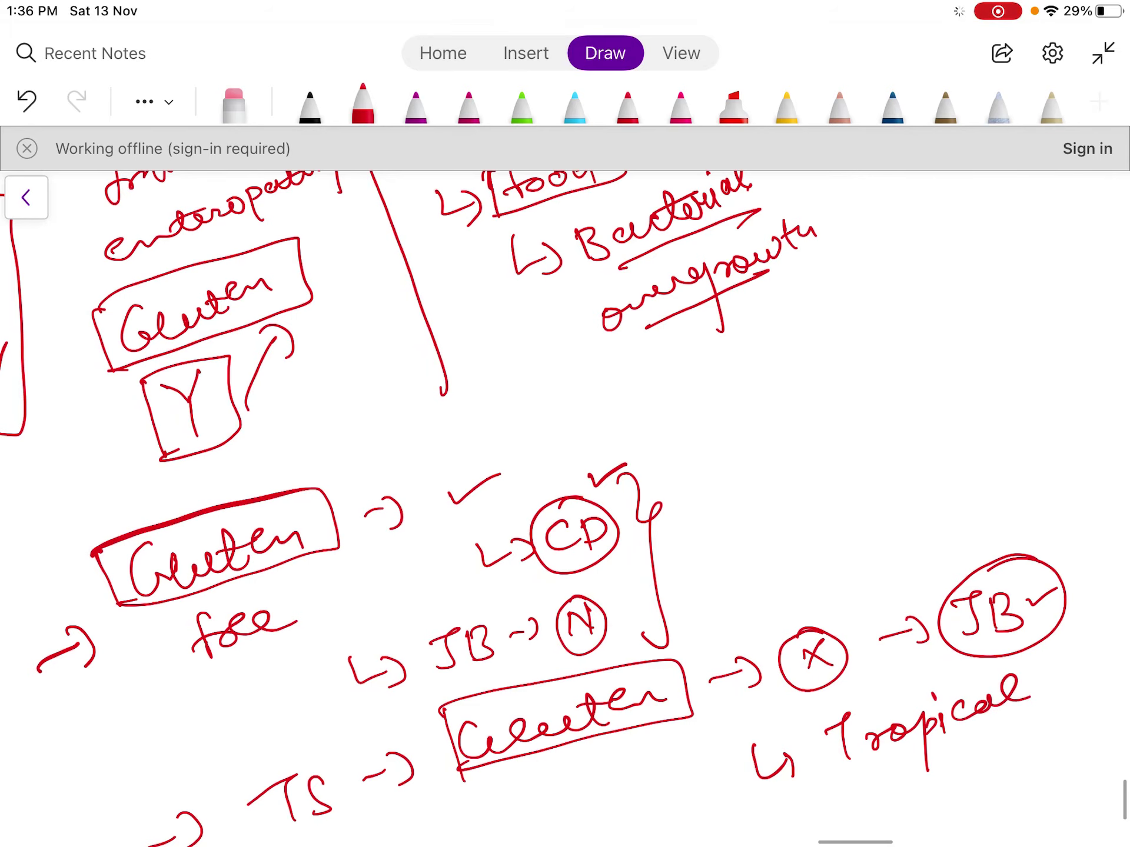
mouse_move(885, 775)
mouse_down()
mouse_move(877, 817)
mouse_move(969, 765)
mouse_up()
drag(896, 824, 1007, 780)
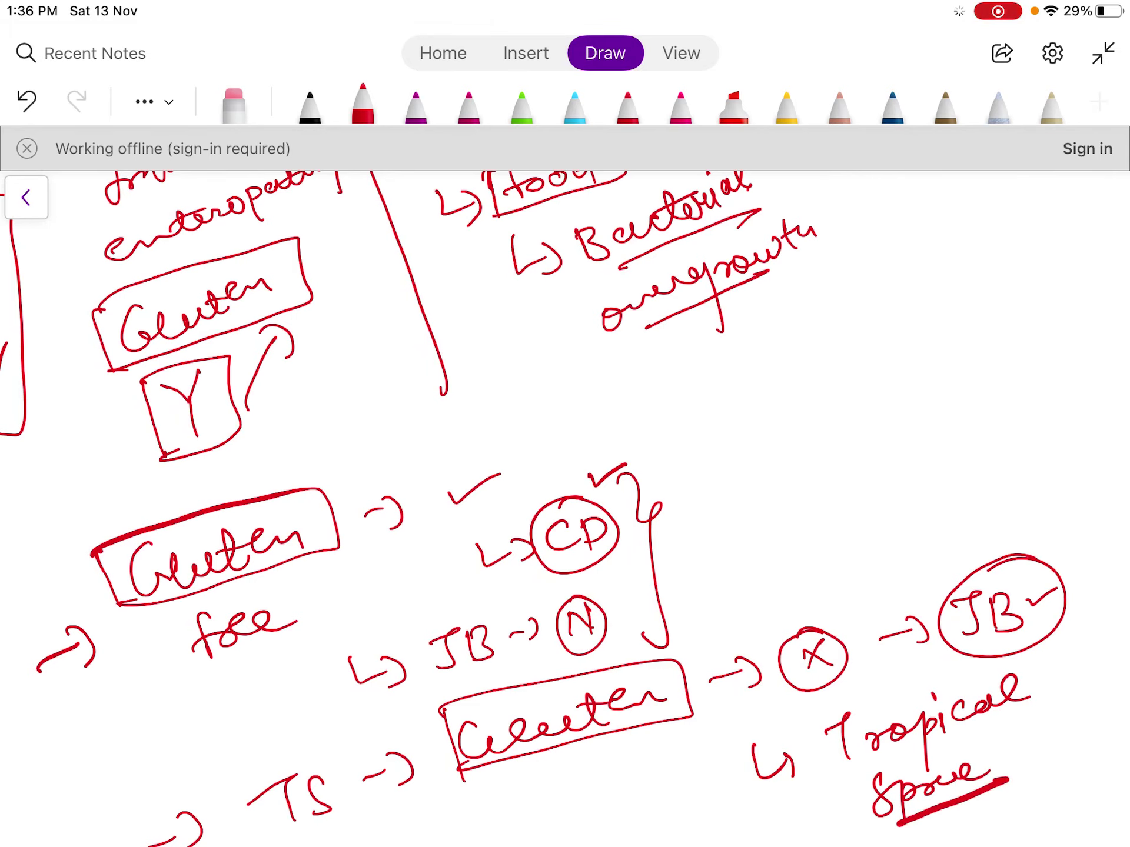
drag(849, 780, 1020, 709)
scroll(565, 470, down, 3)
Step: Write 'presumptive' below Sprue and box it
mouse_move(727, 699)
mouse_down()
mouse_move(740, 748)
mouse_move(810, 682)
mouse_move(918, 659)
mouse_move(941, 691)
mouse_up()
mouse_move(954, 614)
mouse_down()
mouse_move(960, 650)
mouse_move(995, 624)
mouse_move(1039, 631)
mouse_up()
mouse_move(716, 772)
mouse_down()
mouse_move(939, 596)
mouse_move(688, 782)
mouse_up()
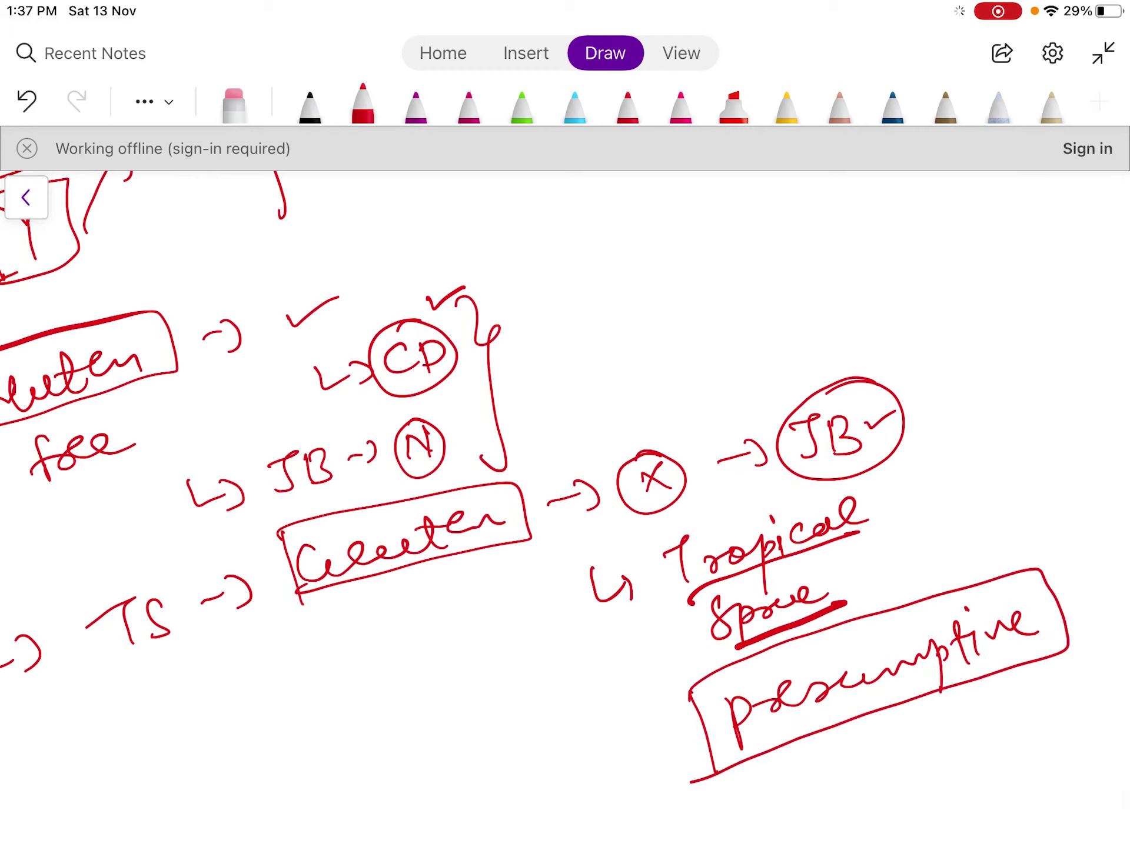
drag(771, 781, 777, 810)
Step: Write an underlined '→ Dietary | place', then circle Tropical Sprue
mouse_move(827, 772)
mouse_down()
mouse_move(854, 747)
mouse_move(875, 760)
mouse_move(930, 746)
mouse_up()
drag(959, 713, 955, 760)
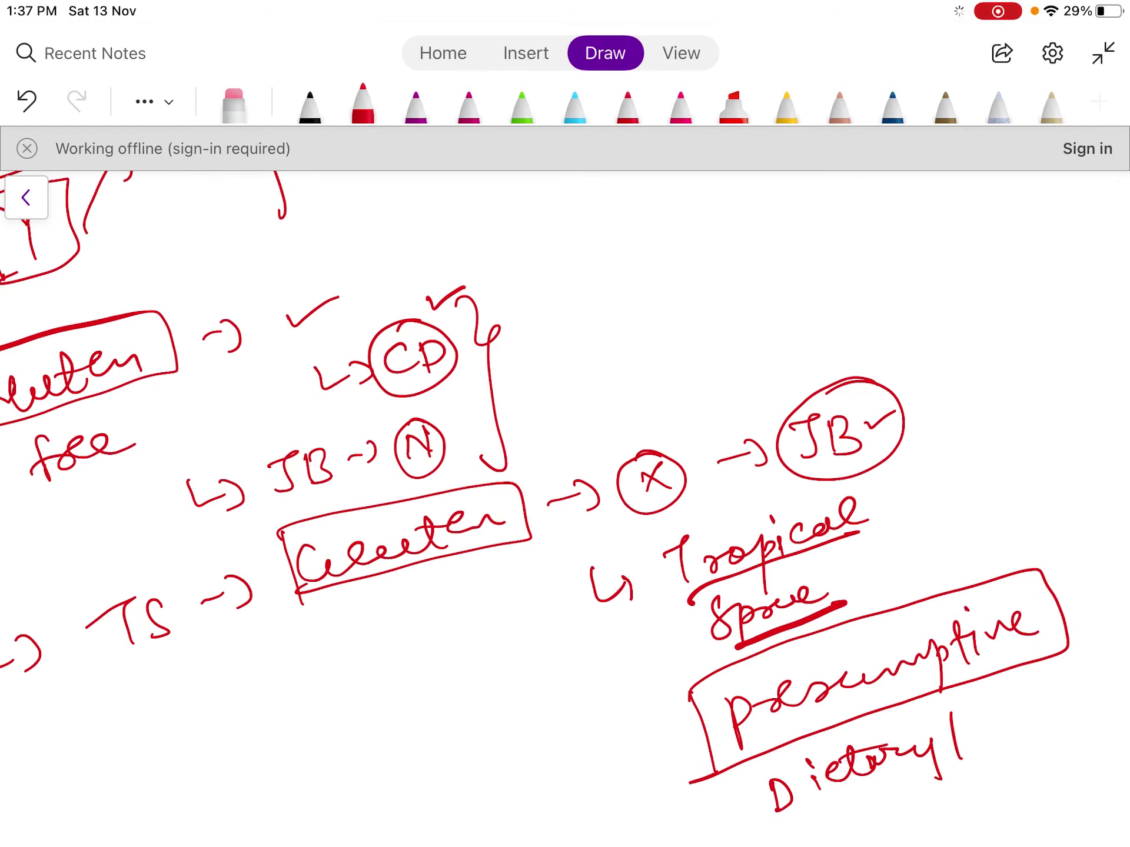
scroll(565, 506, down, 5)
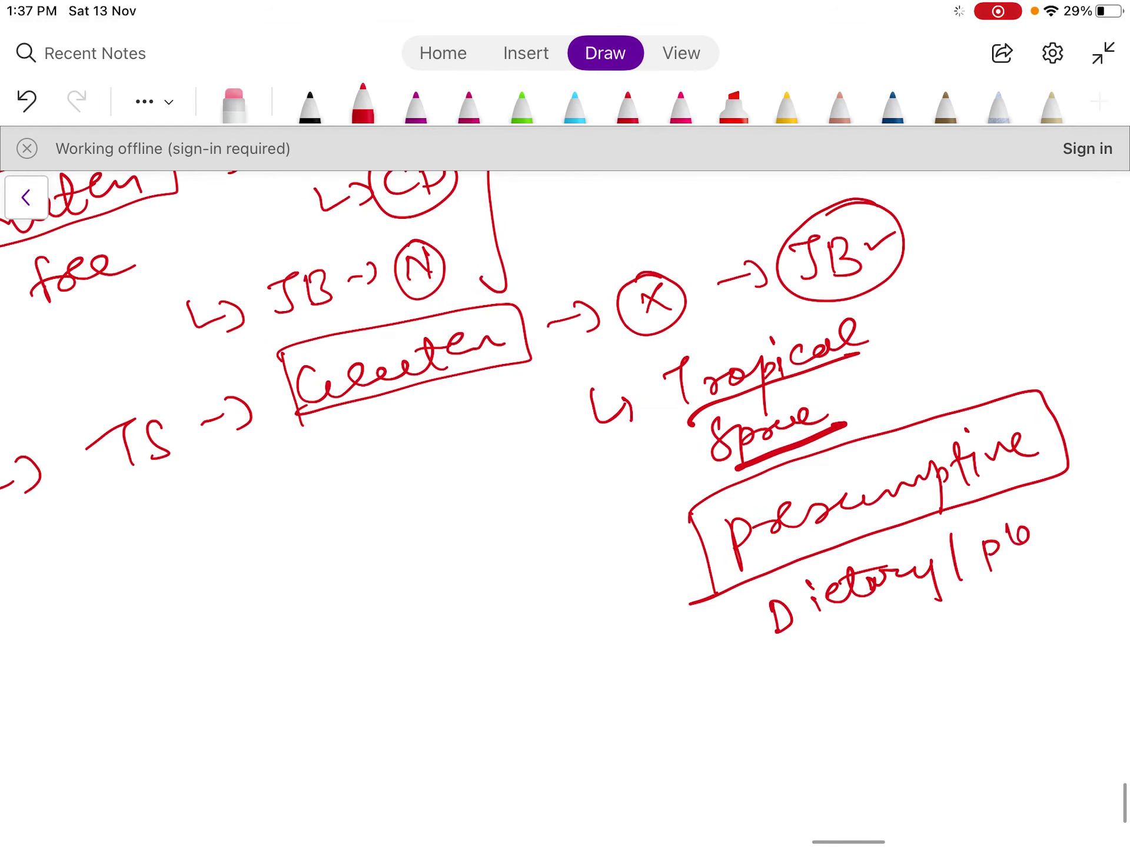
drag(1049, 533, 1088, 520)
mouse_move(707, 666)
mouse_down()
mouse_move(742, 628)
mouse_move(747, 658)
mouse_up()
drag(1085, 549, 800, 657)
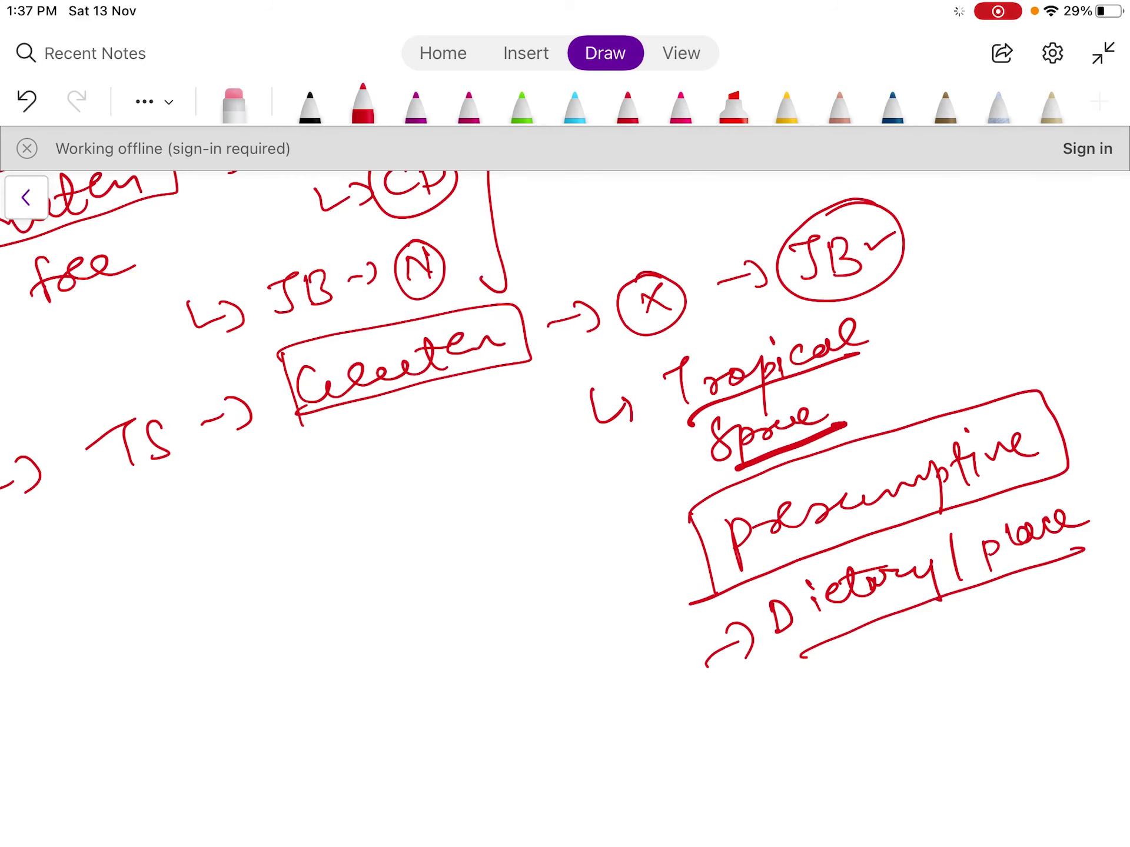
scroll(565, 506, up, 2)
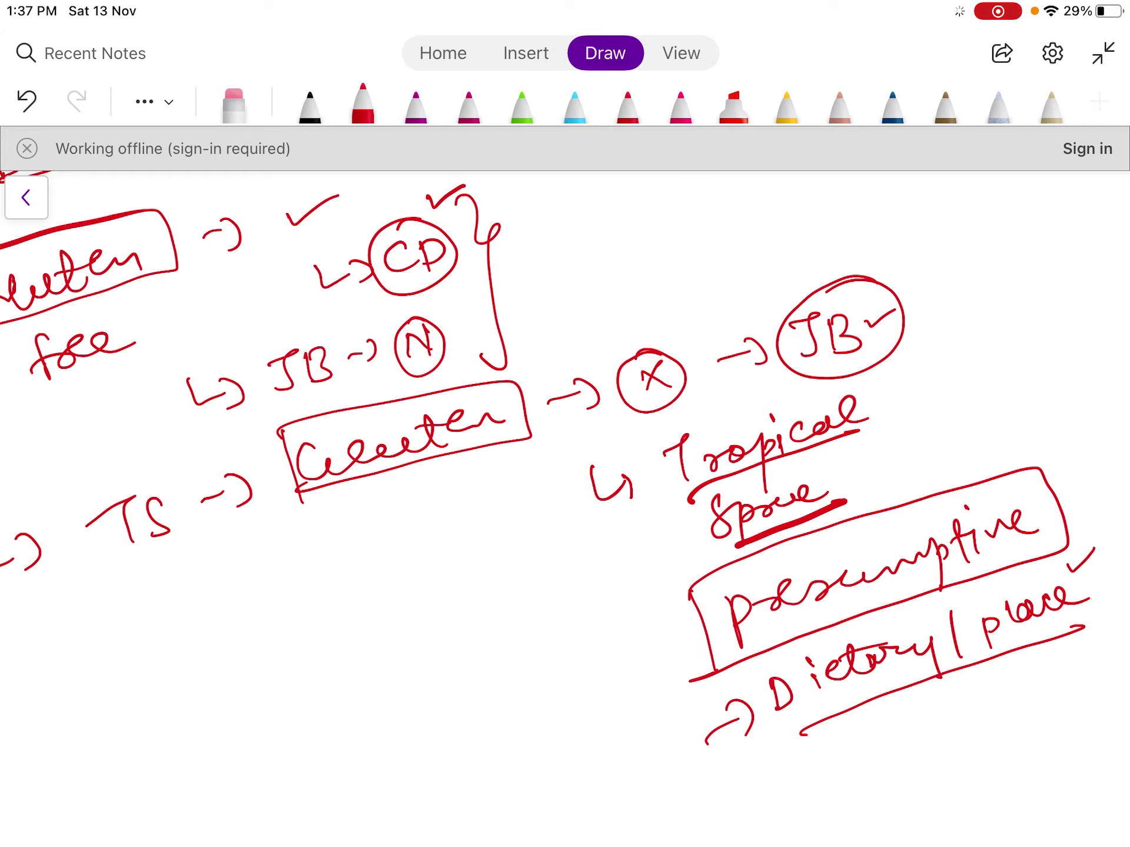
mouse_move(824, 381)
mouse_down()
mouse_move(726, 546)
mouse_move(765, 388)
mouse_up()
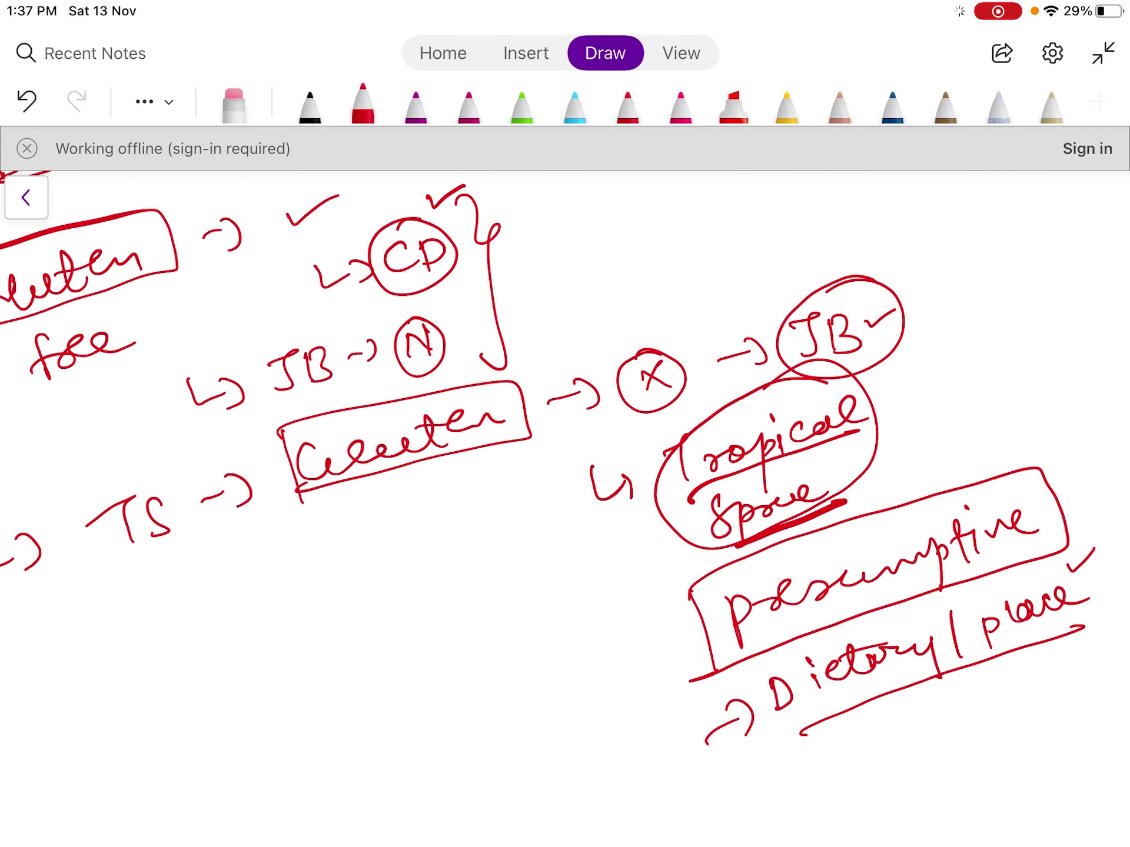
Step: Return to the 'Tx :- Tetracycline' note, box Tetracycline in red, and tick it
scroll(565, 459, left, 15)
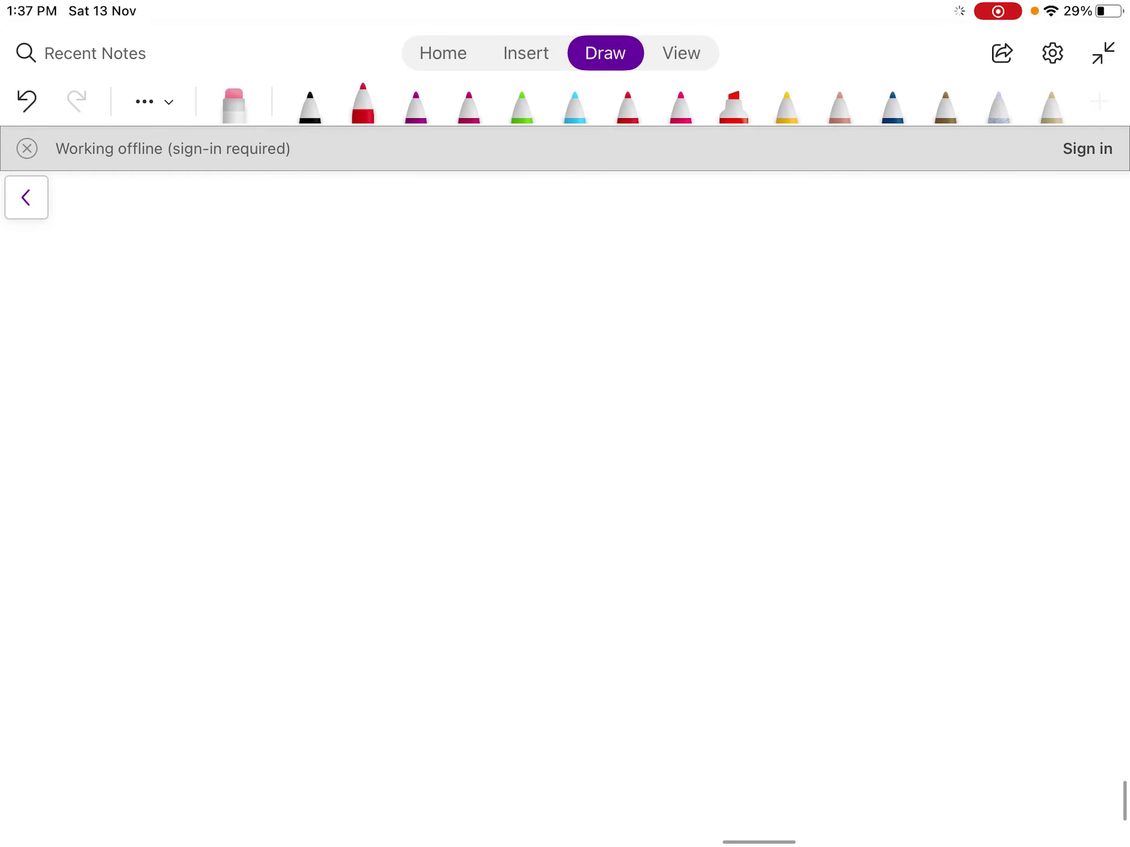
scroll(565, 459, up, 5)
scroll(565, 459, down, 7)
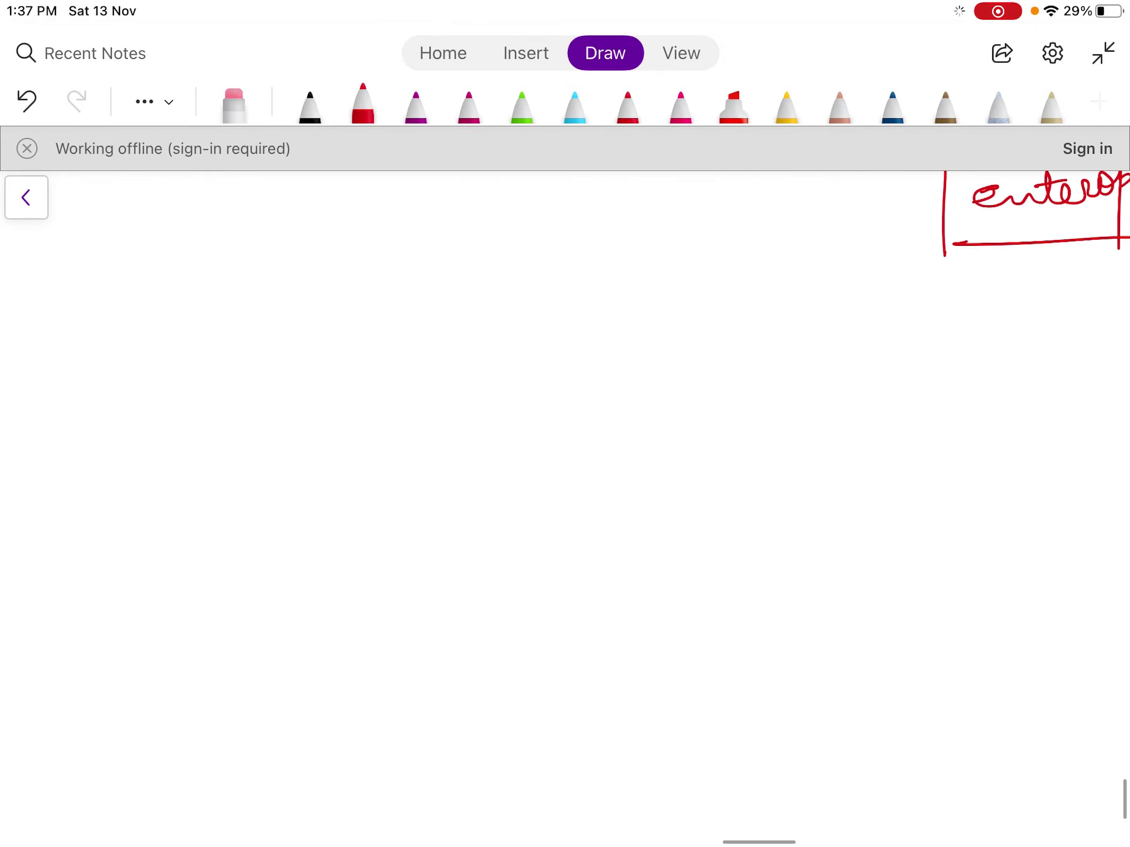
scroll(565, 459, up, 10)
scroll(565, 459, left, 10)
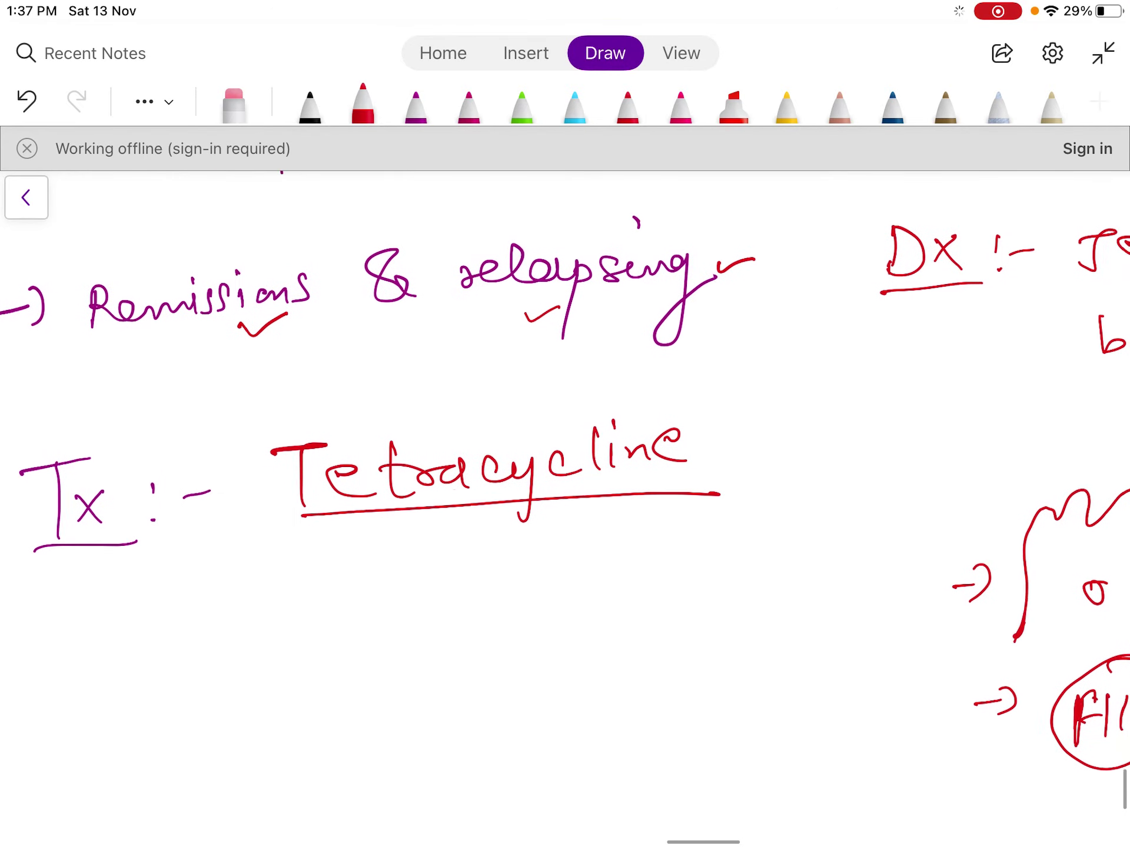
mouse_move(265, 533)
mouse_down()
mouse_move(341, 412)
mouse_move(736, 491)
mouse_move(263, 518)
mouse_up()
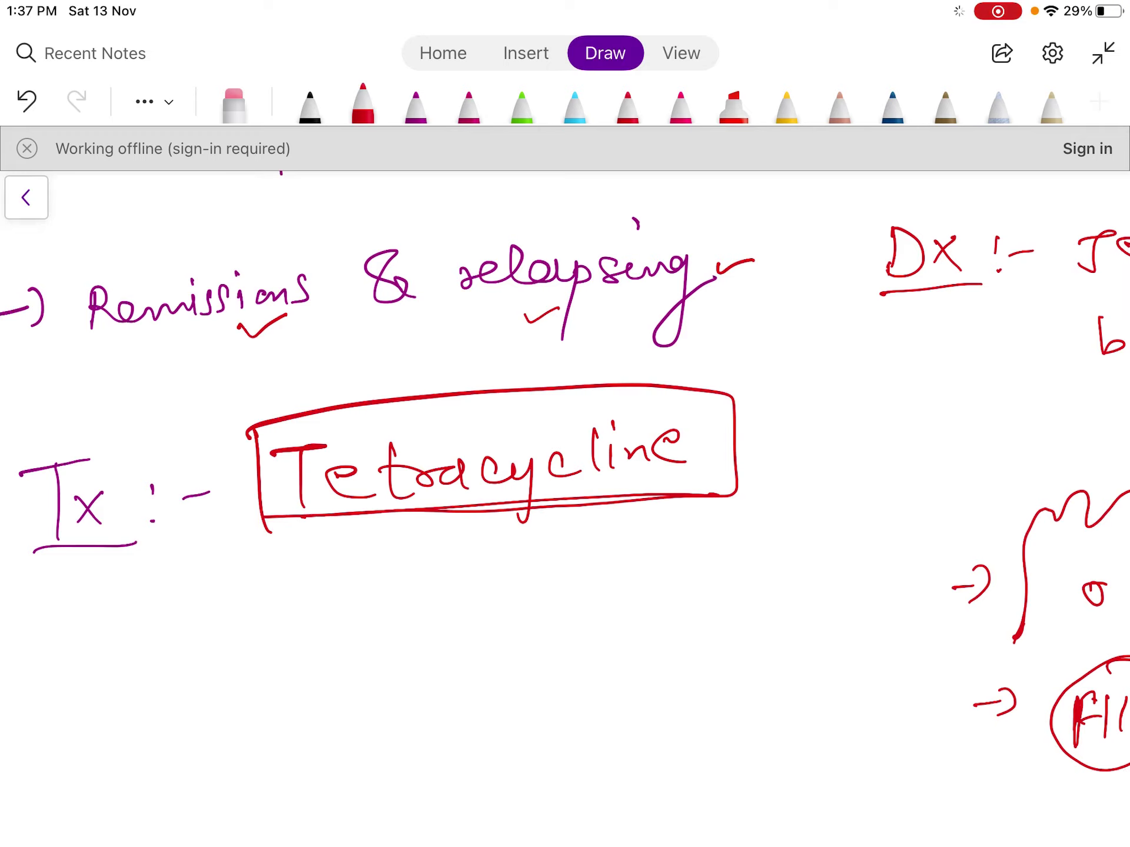
click(806, 420)
drag(806, 421, 863, 401)
scroll(565, 424, down, 3)
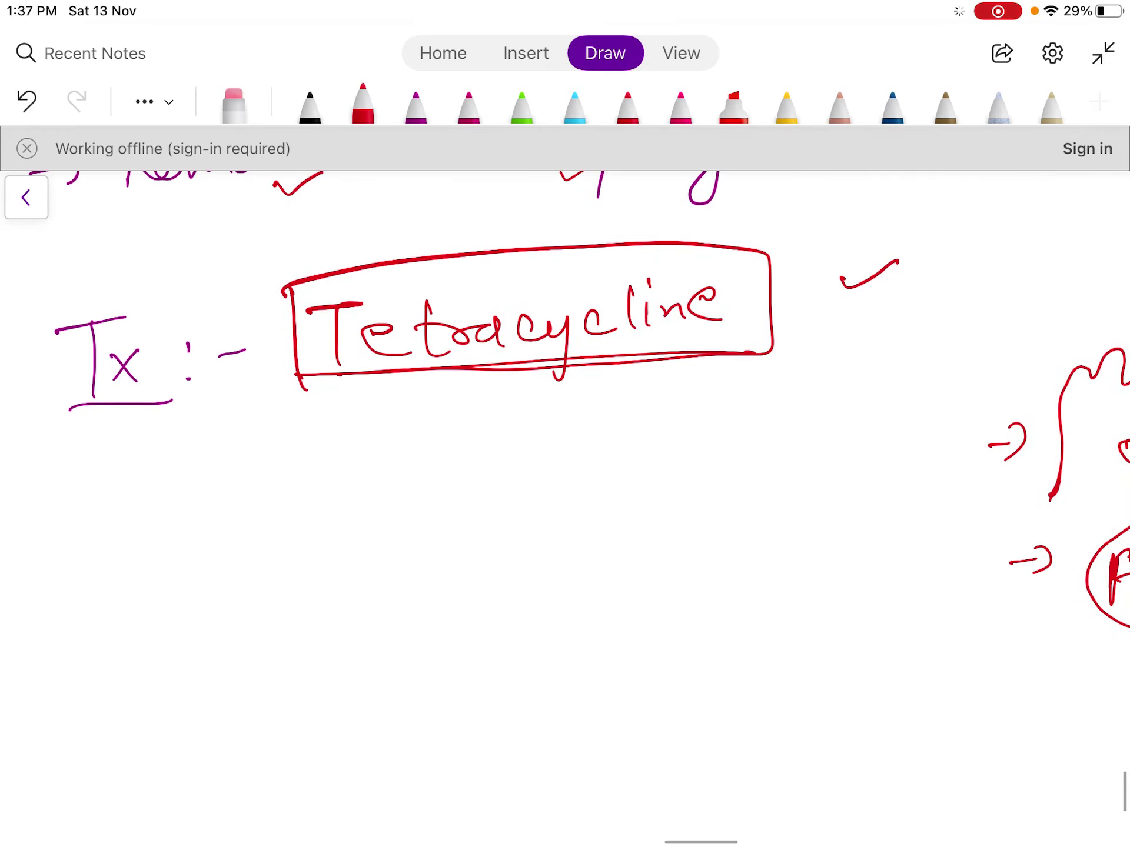
Step: Start the note below Tetracycline with a line ending 'the bacterial'
mouse_move(309, 579)
mouse_down()
mouse_move(342, 574)
mouse_move(370, 544)
mouse_move(393, 576)
mouse_up()
drag(375, 555, 406, 540)
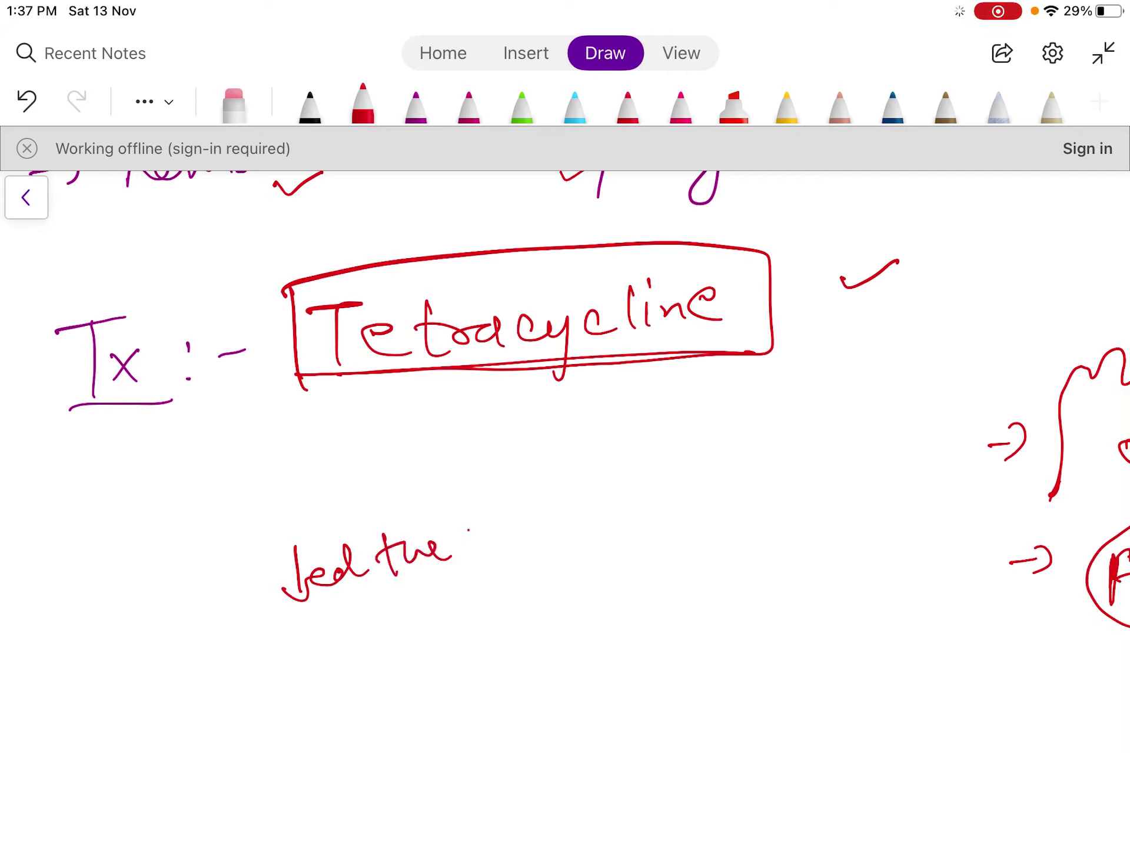
mouse_move(465, 509)
mouse_down()
mouse_move(532, 538)
mouse_move(585, 515)
mouse_move(639, 511)
mouse_move(684, 480)
mouse_up()
click(599, 479)
drag(526, 520, 535, 513)
Step: Continue with 'growth & their', then 'gradually the' on the next line
drag(325, 662, 344, 730)
drag(347, 676, 361, 670)
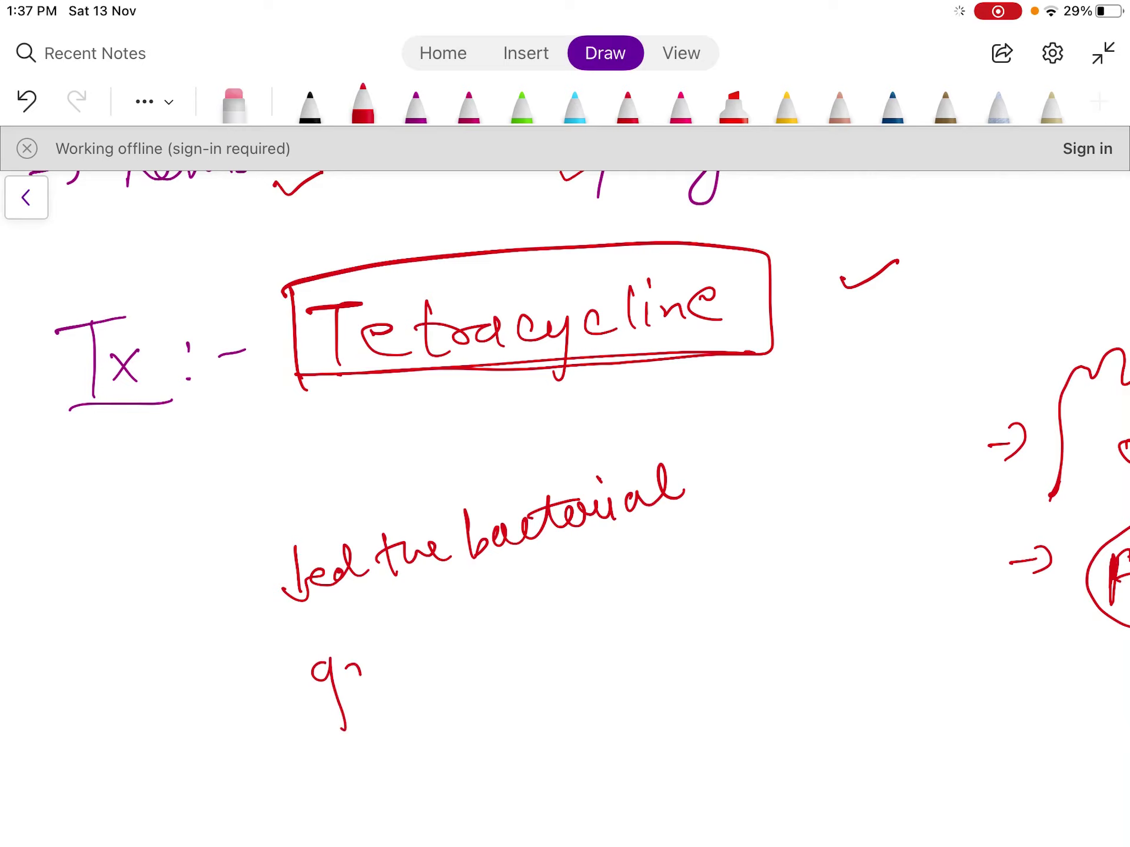
mouse_move(425, 647)
mouse_down()
mouse_move(447, 632)
mouse_move(471, 662)
mouse_up()
mouse_move(533, 612)
mouse_down()
mouse_move(512, 627)
mouse_move(562, 631)
mouse_up()
drag(585, 568, 612, 624)
mouse_move(579, 594)
mouse_down()
mouse_move(621, 568)
mouse_move(714, 568)
mouse_up()
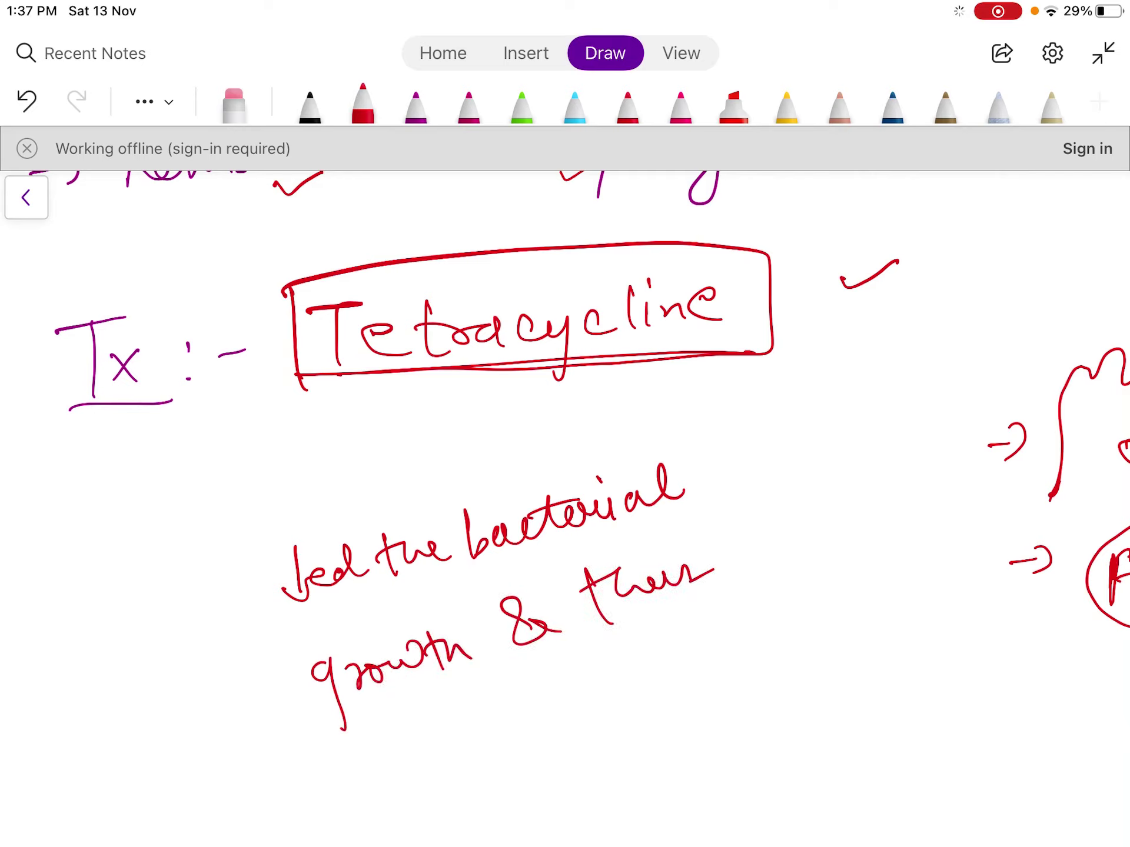
mouse_move(389, 754)
mouse_down()
mouse_move(413, 808)
mouse_move(453, 735)
mouse_up()
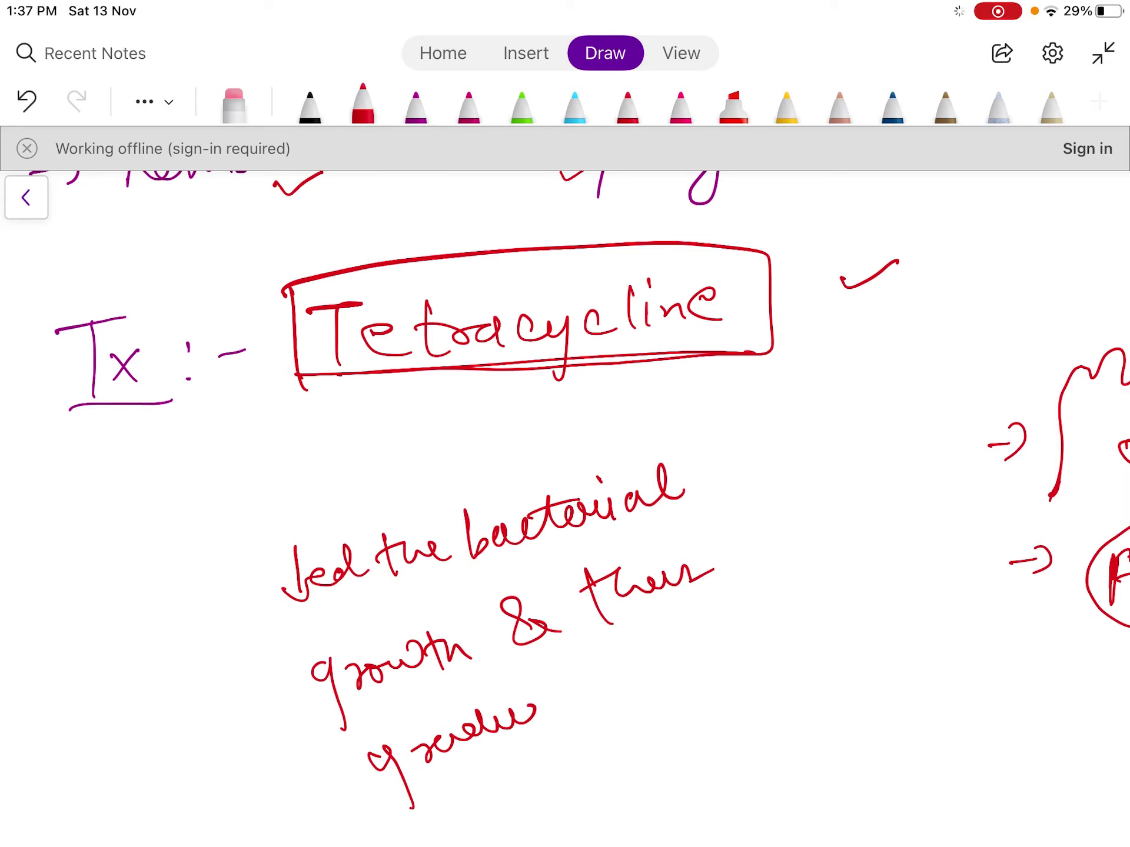
mouse_move(526, 715)
mouse_down()
mouse_move(632, 671)
mouse_move(635, 722)
mouse_up()
mouse_move(682, 630)
mouse_down()
mouse_move(667, 671)
mouse_move(750, 625)
mouse_up()
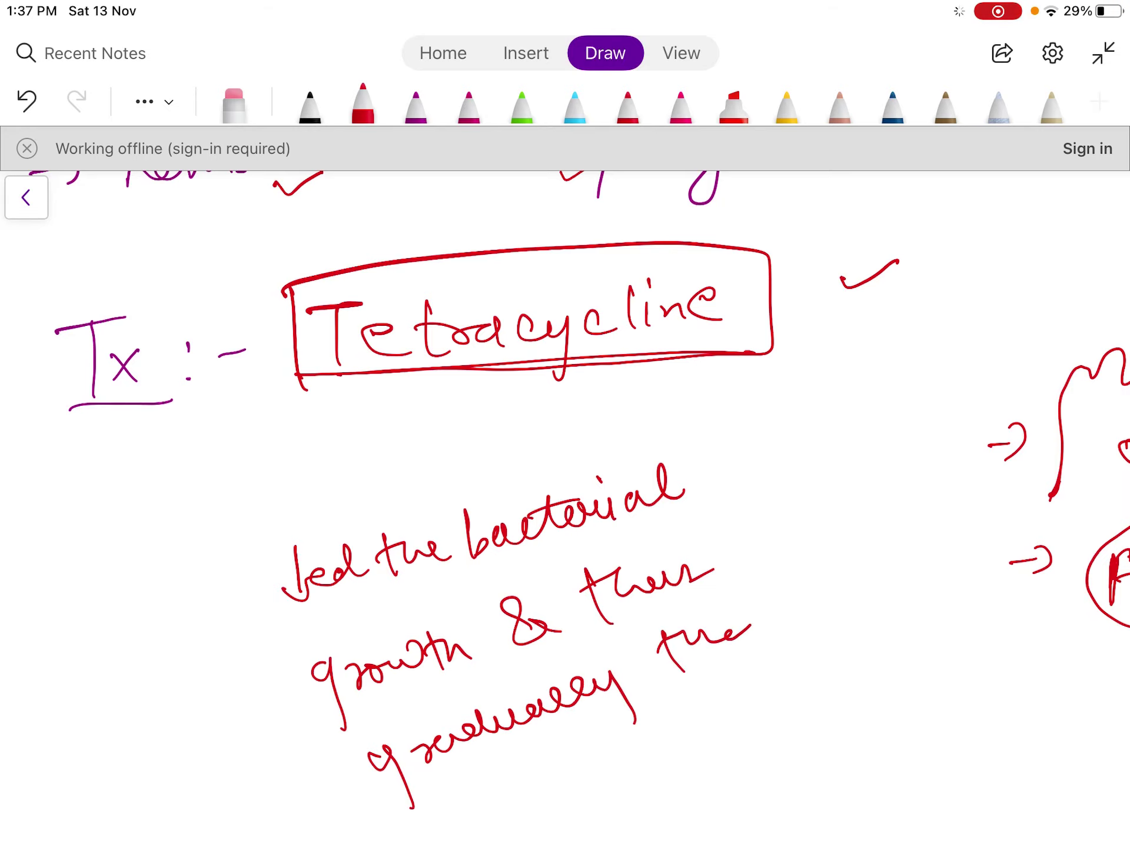
Step: Write 'Small intestinal' on the following line
scroll(564, 470, down, 3)
mouse_move(400, 660)
mouse_down()
mouse_move(379, 702)
mouse_move(499, 637)
mouse_move(534, 643)
mouse_move(583, 628)
mouse_up()
click(565, 577)
drag(595, 615, 620, 612)
drag(641, 556, 654, 616)
mouse_move(625, 583)
mouse_down()
mouse_move(706, 515)
mouse_move(729, 530)
mouse_move(846, 491)
mouse_up()
click(716, 506)
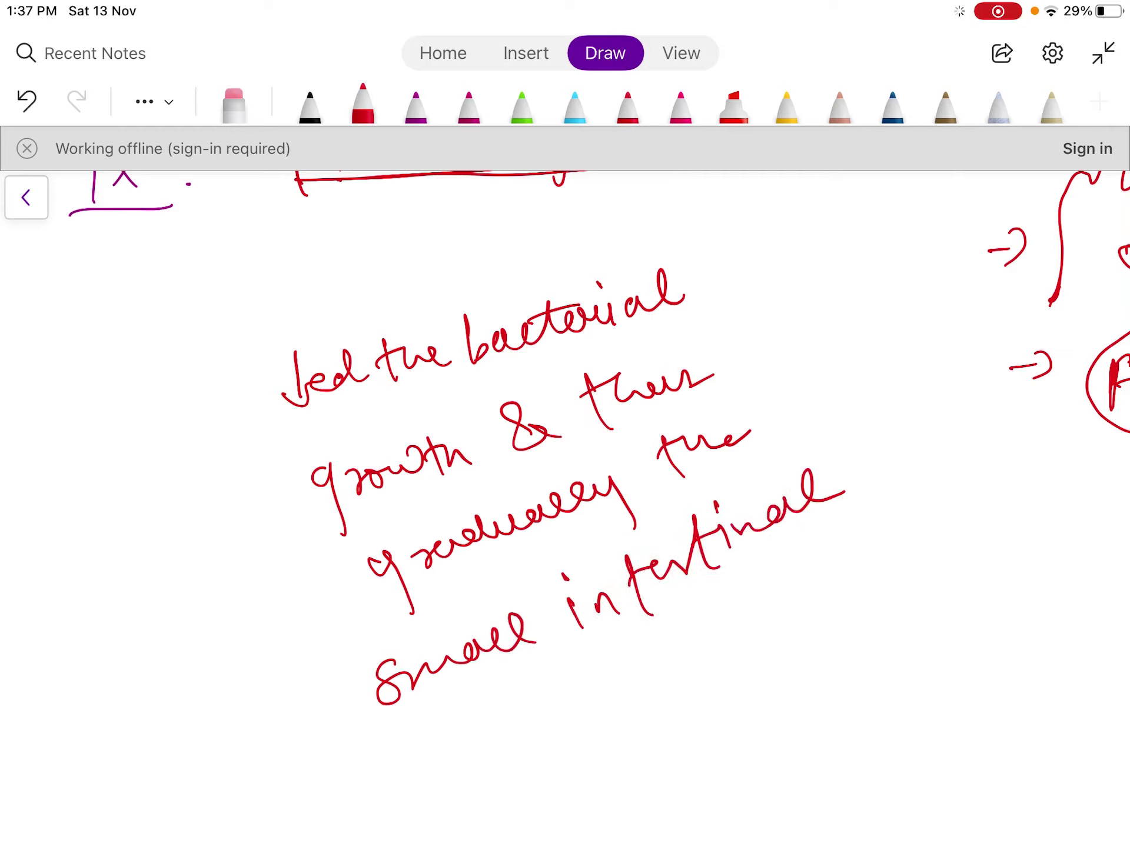
Step: Write 'cells will regenerate' below Small intestinal
mouse_move(452, 728)
mouse_down()
mouse_move(462, 760)
mouse_move(507, 706)
mouse_move(563, 689)
mouse_up()
mouse_move(634, 659)
mouse_down()
mouse_move(659, 667)
mouse_move(706, 624)
mouse_up()
click(684, 609)
mouse_move(719, 603)
mouse_down()
mouse_move(729, 629)
mouse_move(750, 627)
mouse_up()
mouse_move(790, 582)
mouse_down()
mouse_move(853, 550)
mouse_move(883, 588)
mouse_move(892, 529)
mouse_move(1020, 445)
mouse_up()
click(888, 522)
drag(943, 488, 981, 465)
Step: Write 'Sx → resolved,' below the cells line
drag(570, 746, 547, 815)
drag(593, 759, 631, 780)
mouse_move(655, 753)
mouse_down()
mouse_move(682, 737)
mouse_move(706, 747)
mouse_up()
mouse_move(733, 712)
mouse_down()
mouse_move(815, 664)
mouse_move(834, 667)
mouse_up()
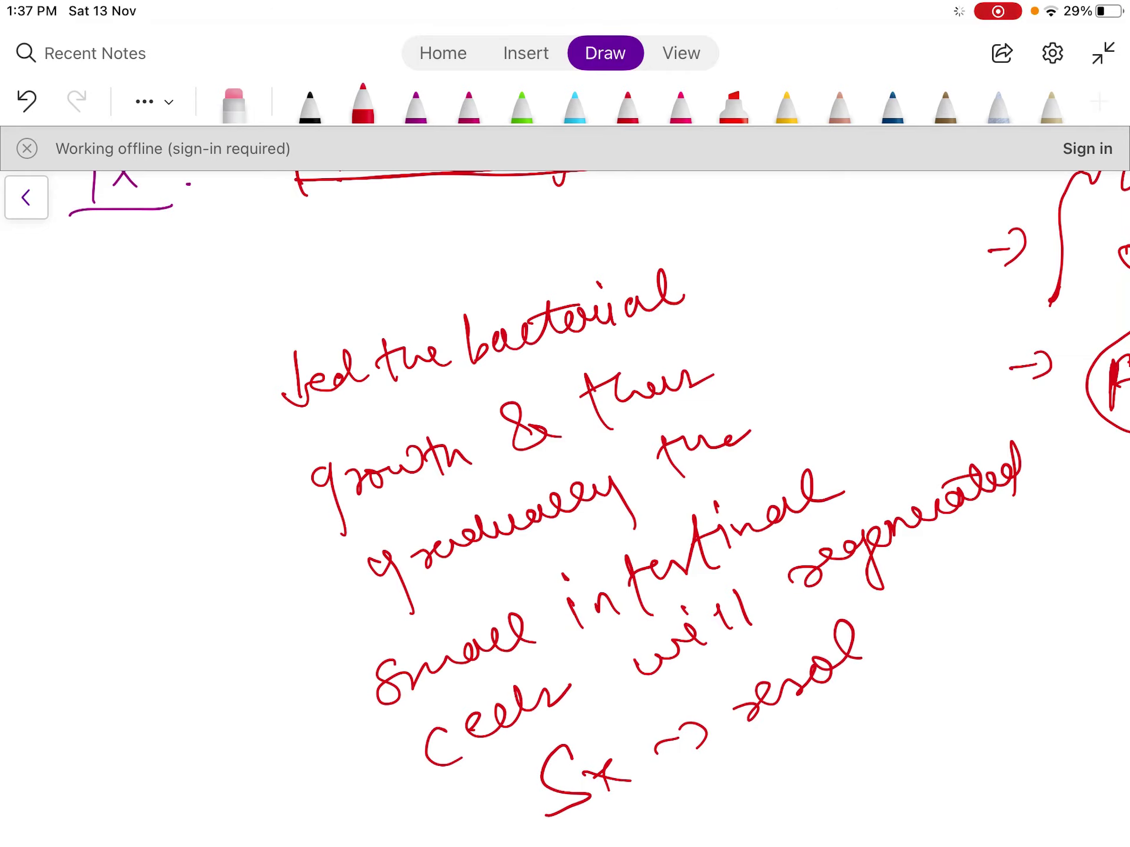
mouse_move(907, 629)
mouse_down()
mouse_move(948, 578)
mouse_move(982, 591)
mouse_up()
scroll(565, 470, down, 7)
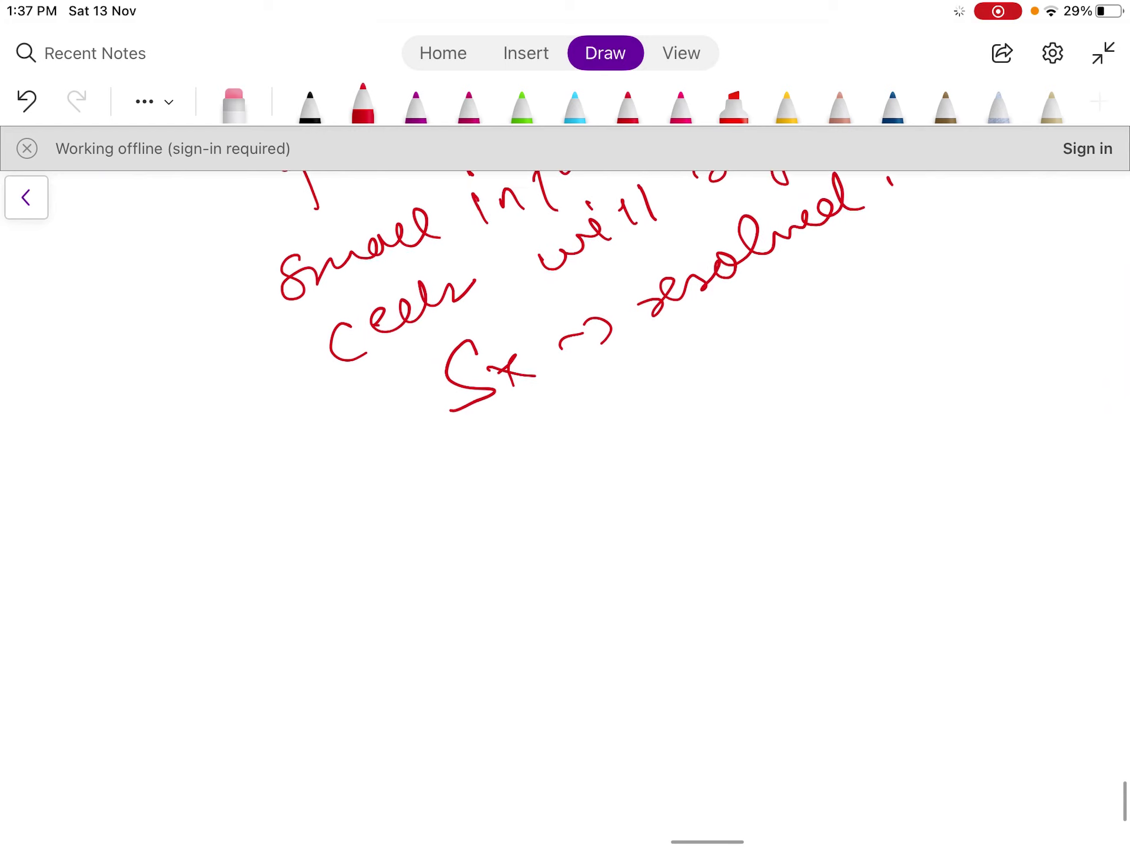
Step: Write a large 'Thank You!' at the bottom of the page
mouse_move(287, 677)
mouse_down()
mouse_move(272, 703)
mouse_move(358, 619)
mouse_up()
drag(311, 677, 344, 781)
mouse_move(358, 617)
mouse_down()
mouse_move(389, 730)
mouse_move(550, 635)
mouse_up()
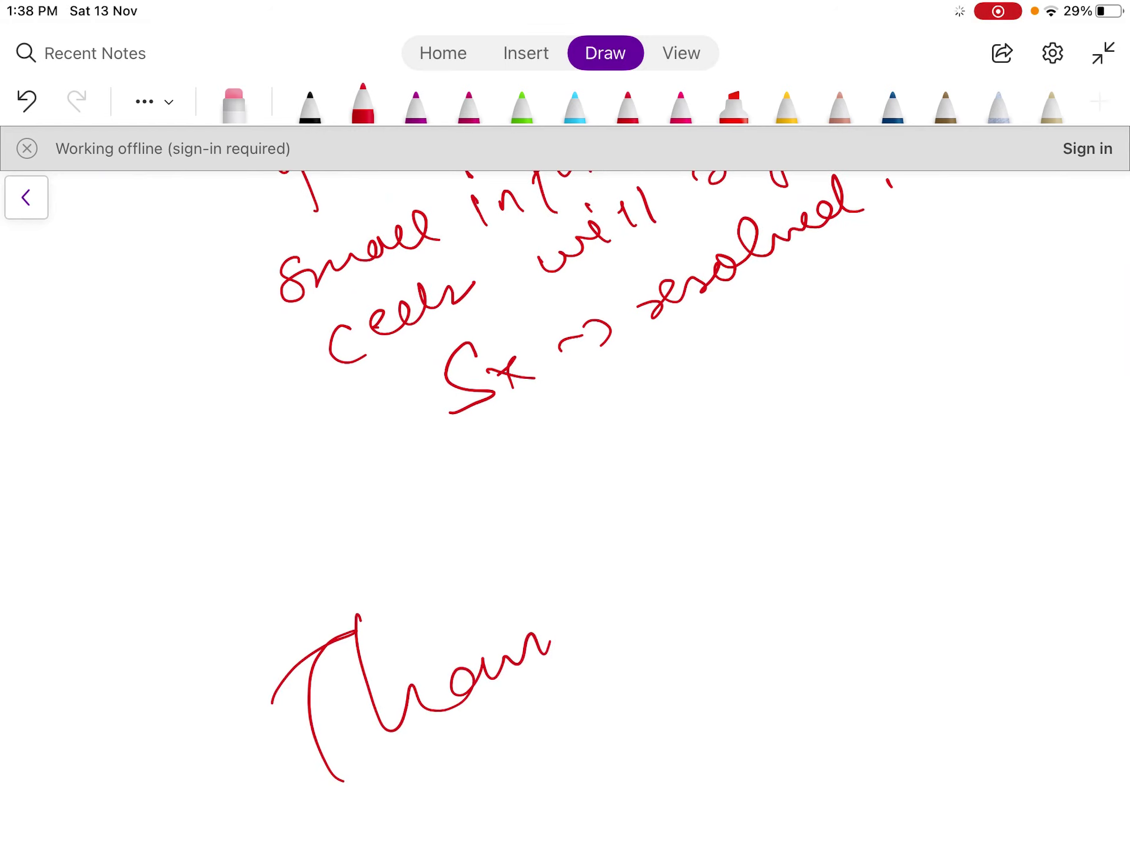
drag(556, 542, 591, 636)
drag(599, 566, 616, 613)
drag(661, 521, 739, 639)
mouse_move(794, 562)
mouse_down()
mouse_move(836, 550)
mouse_move(844, 593)
mouse_up()
drag(873, 458, 893, 544)
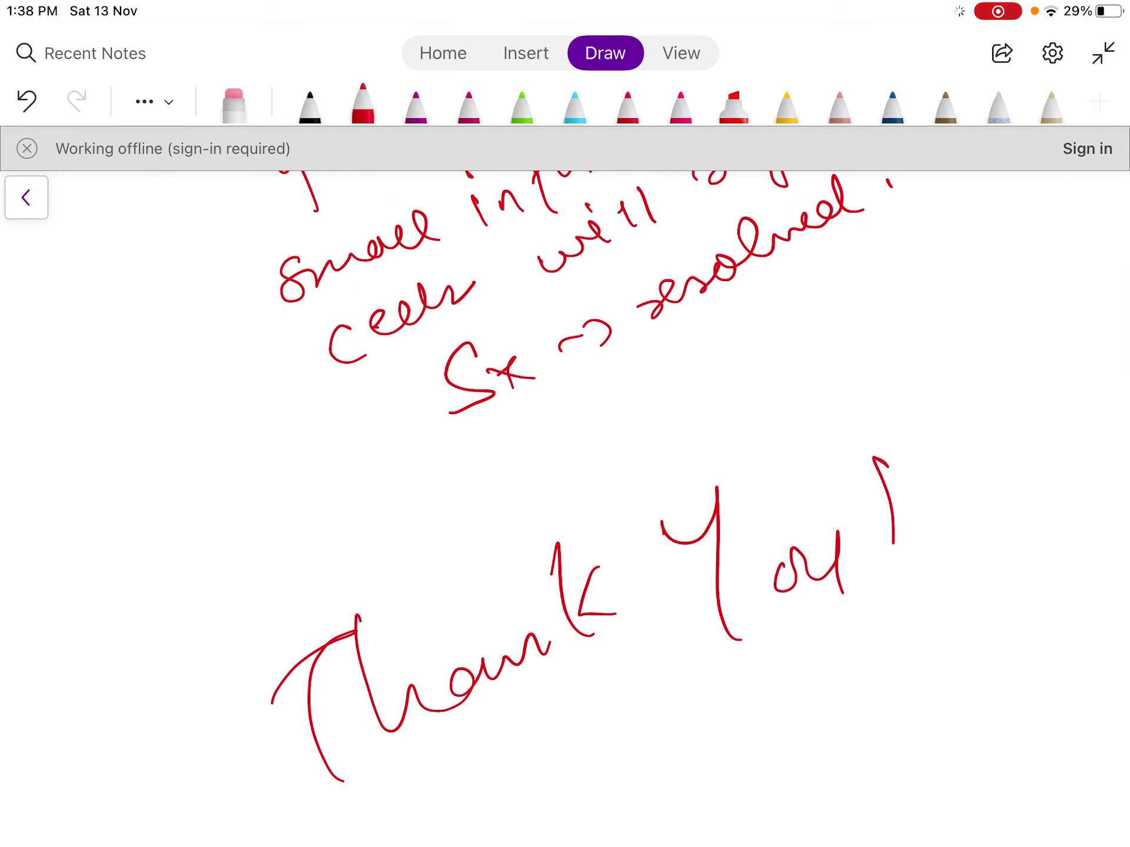